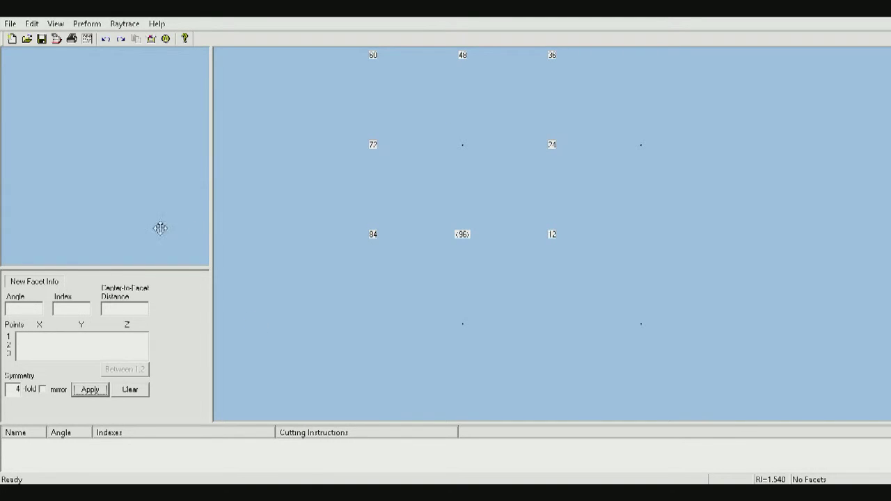
Cut a 4-fold girdle tier at 90° and index 0, without mirror symmetry
double_click(15, 390)
click(34, 310)
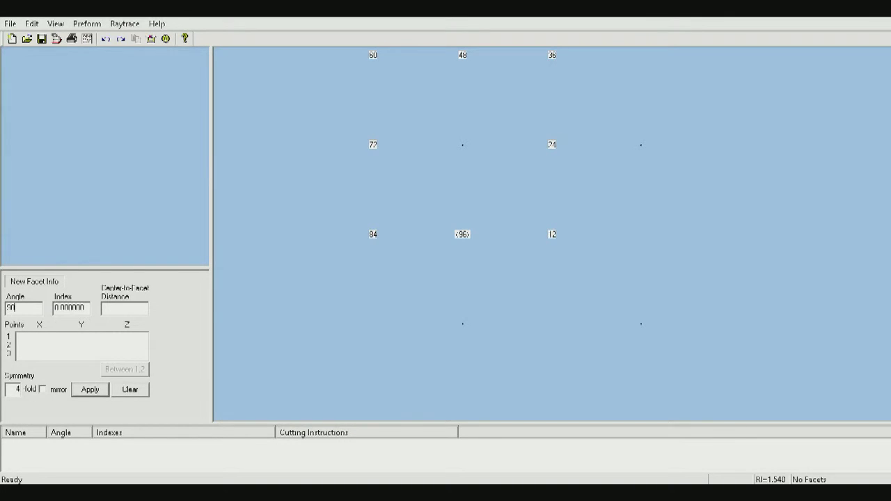
click(90, 390)
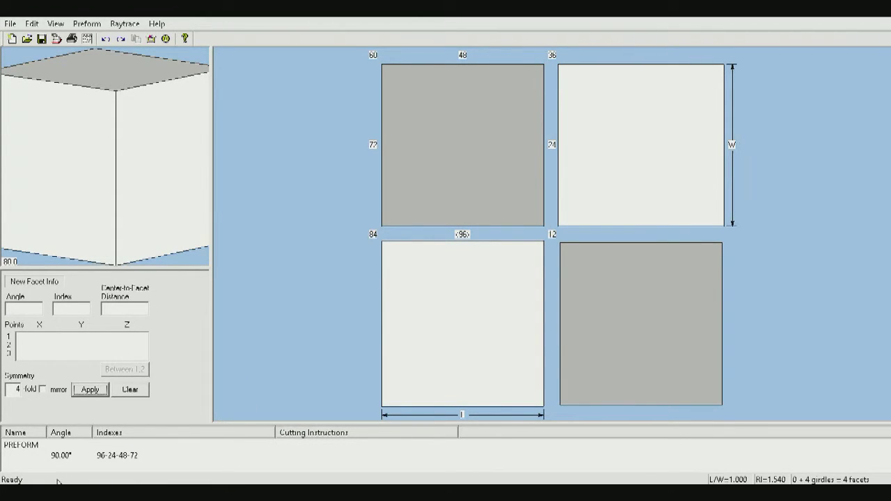
Cut a 4-fold tier at 55° through a point near mid-height on the index 96 girdle facet
double_click(450, 320)
key(Escape)
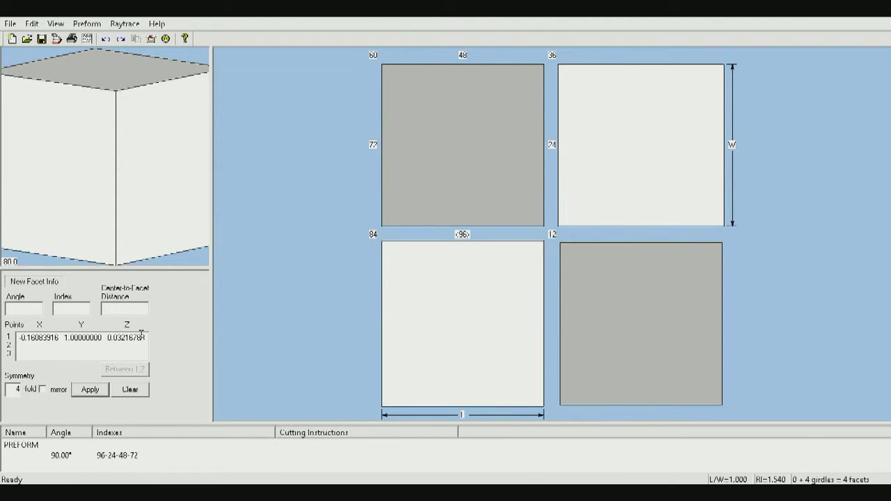
click(33, 308)
click(90, 390)
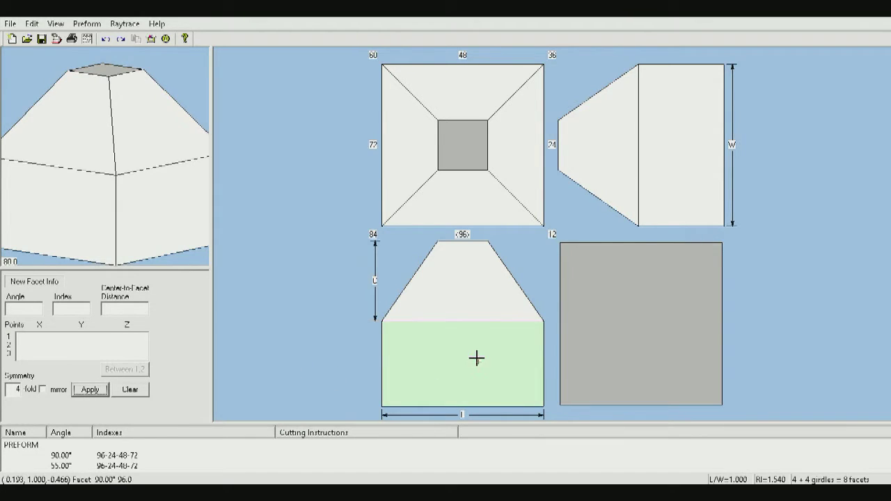
Cut a 4-fold tier at 50° and index 0 through a point in the lower part of the 55° facet at index 96
click(454, 296)
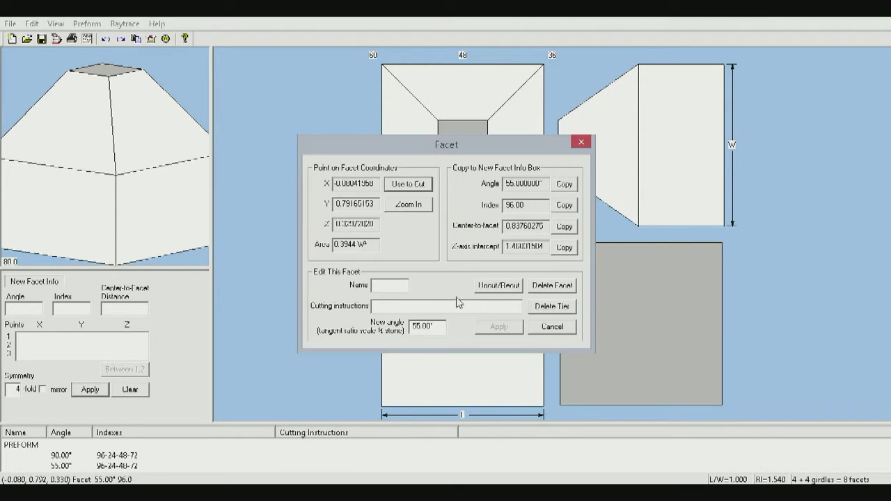
click(418, 185)
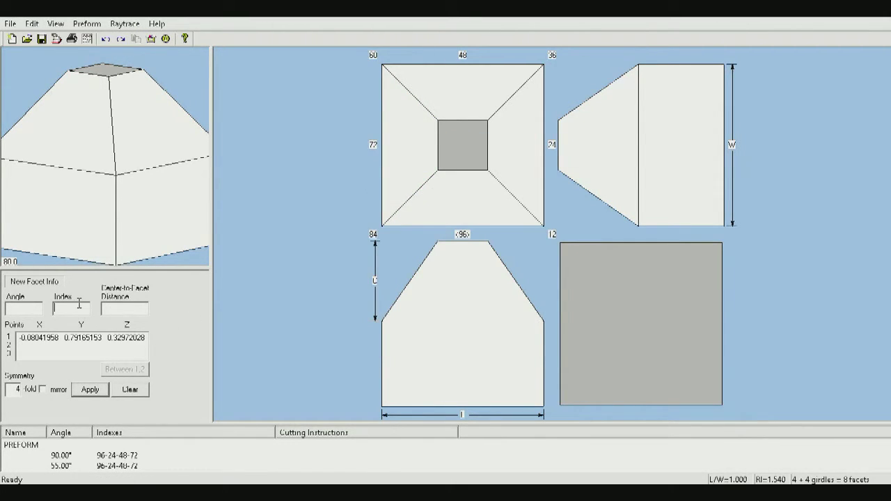
click(23, 307)
text(50)
key(Return)
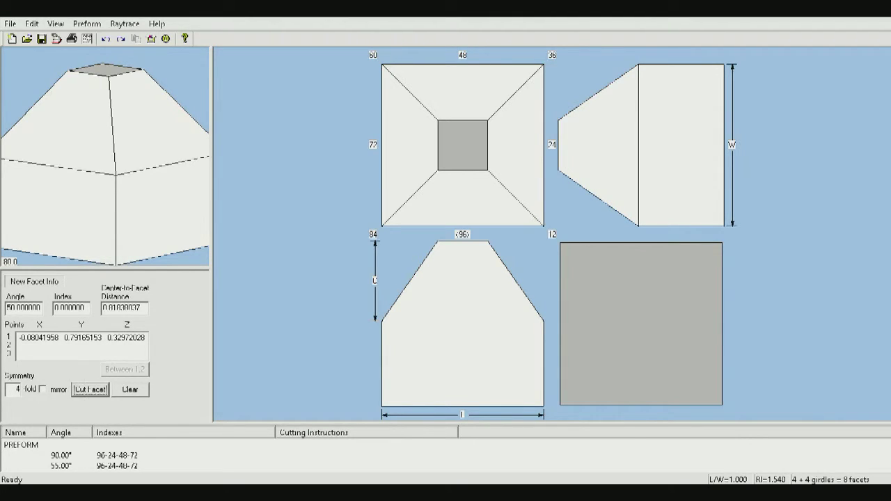
click(91, 391)
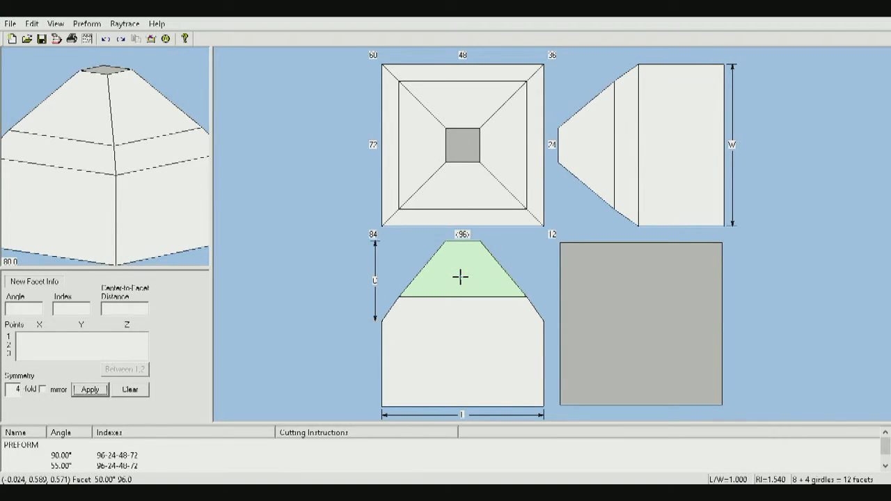
Cut a 4-fold tier at 45° and index 0 through a point on the 50° facet at index 96
click(460, 278)
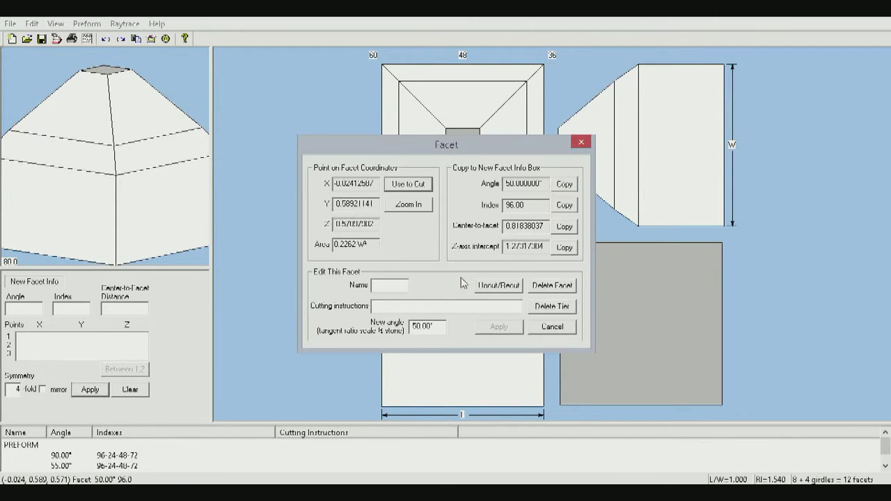
click(415, 186)
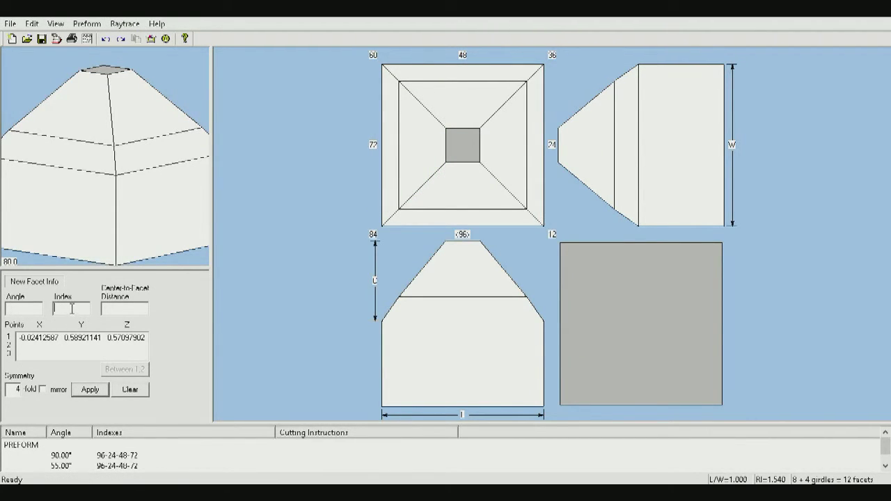
text(0)
click(19, 309)
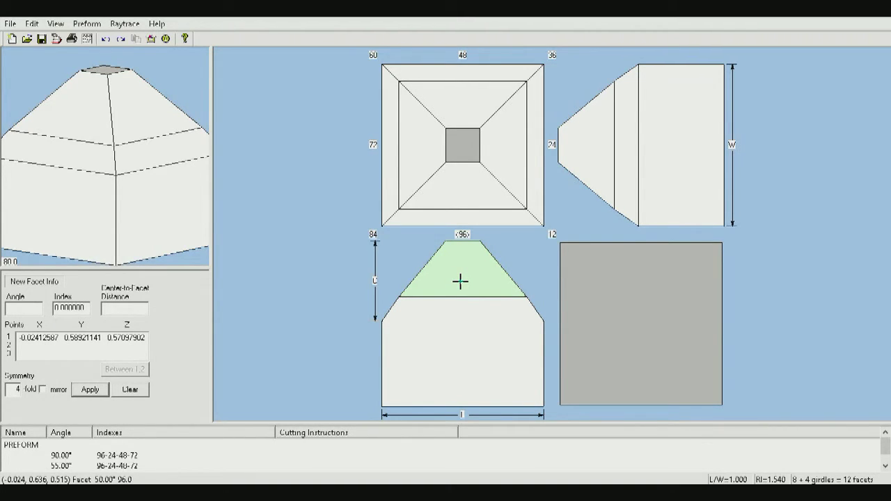
text(45)
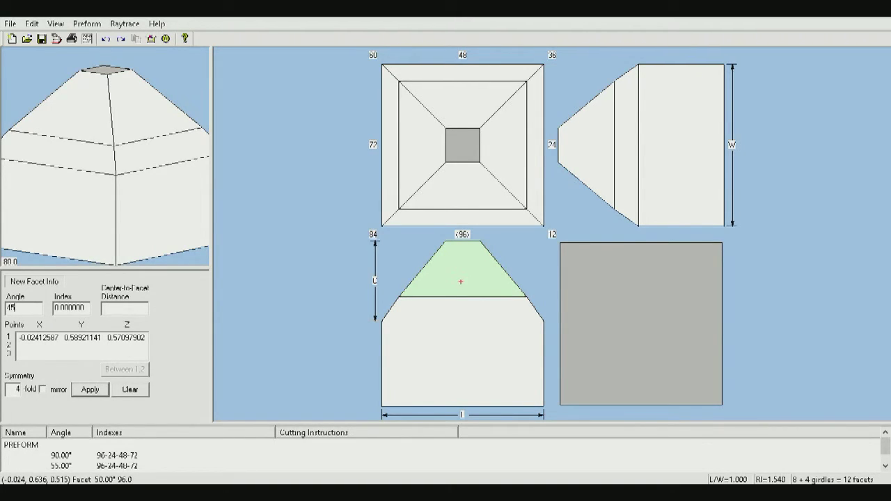
click(94, 392)
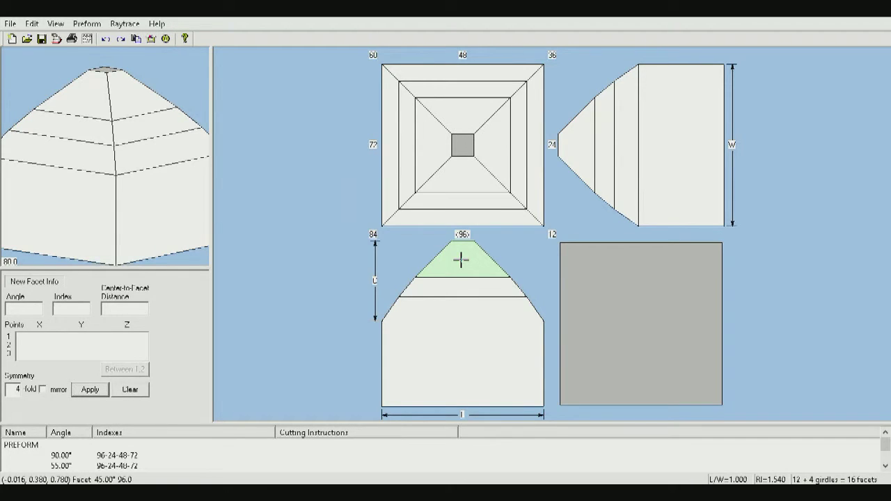
Cut a 4-fold tier at 42° and index 0 through a point on the 45° facet at index 96
double_click(461, 260)
click(410, 183)
click(33, 308)
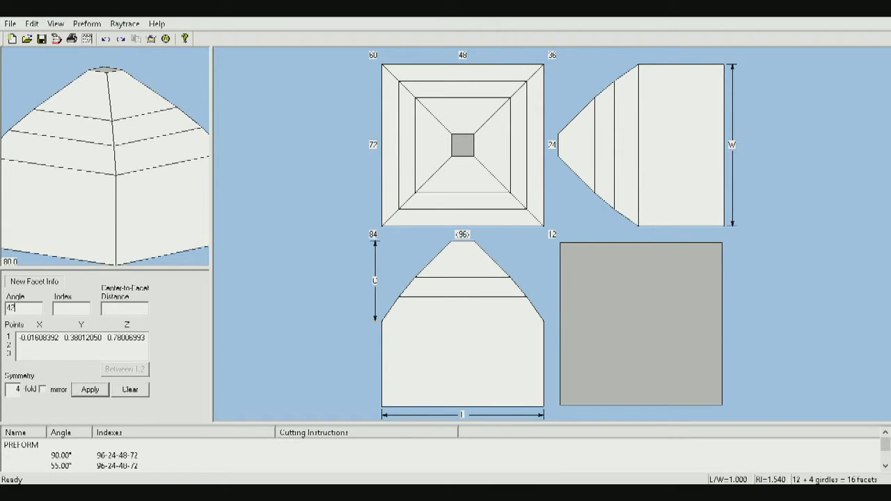
click(73, 308)
key(Return)
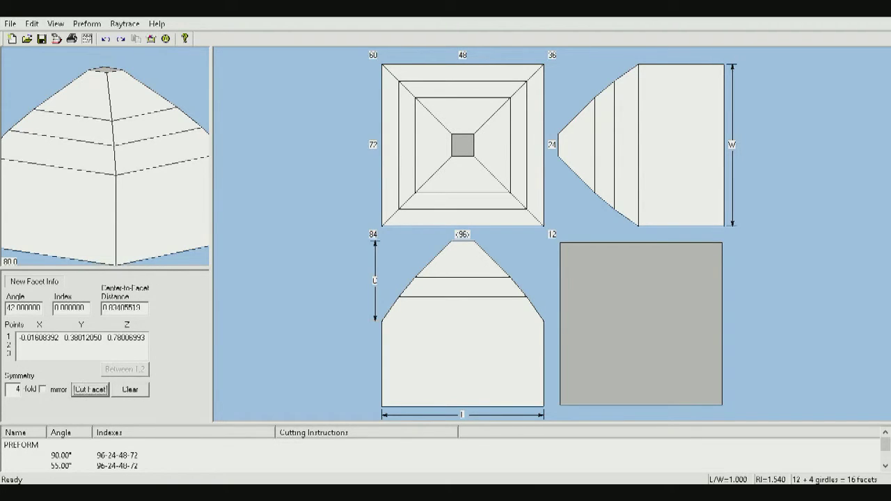
click(98, 392)
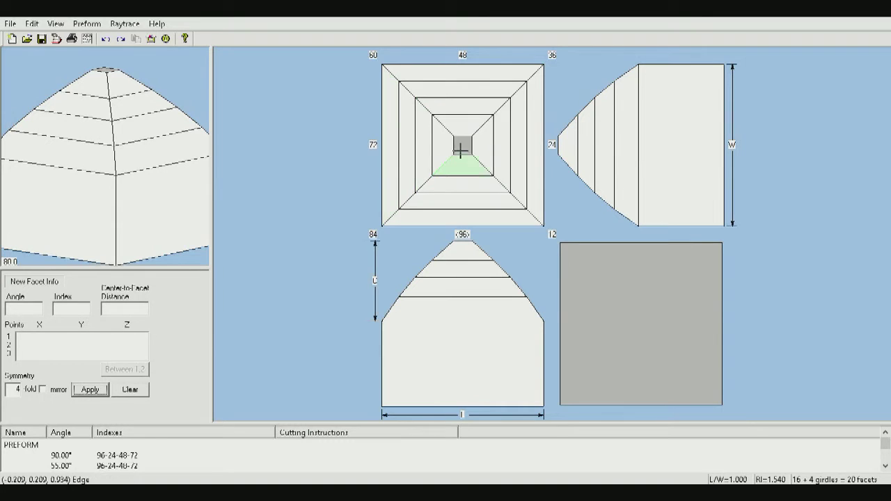
Shrink the stone in all directions by dividing its size by 2
click(32, 25)
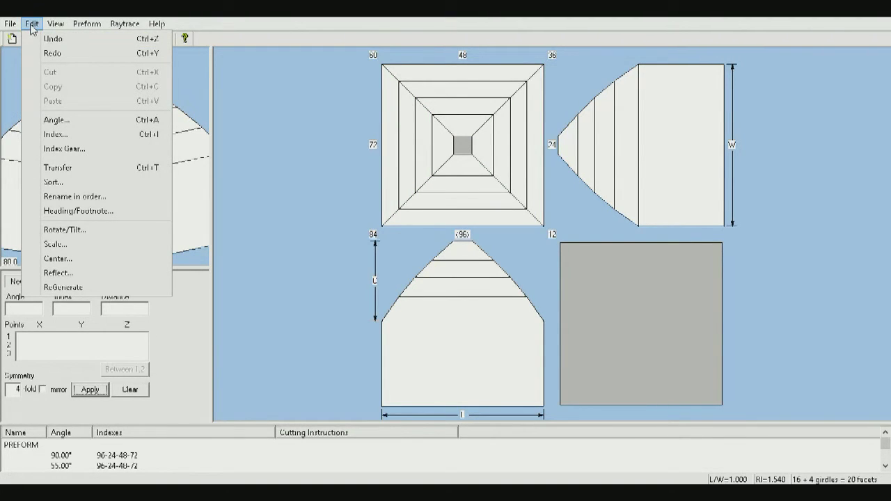
click(80, 246)
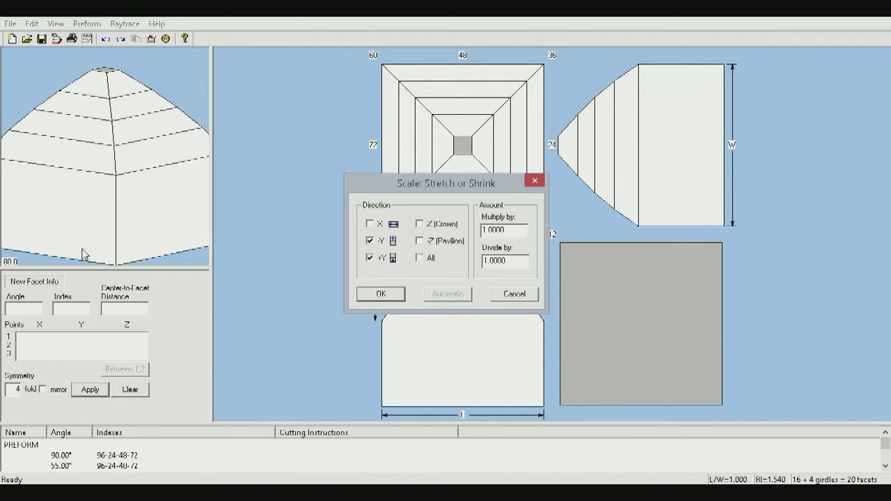
click(420, 259)
drag(511, 260, 479, 261)
text(2)
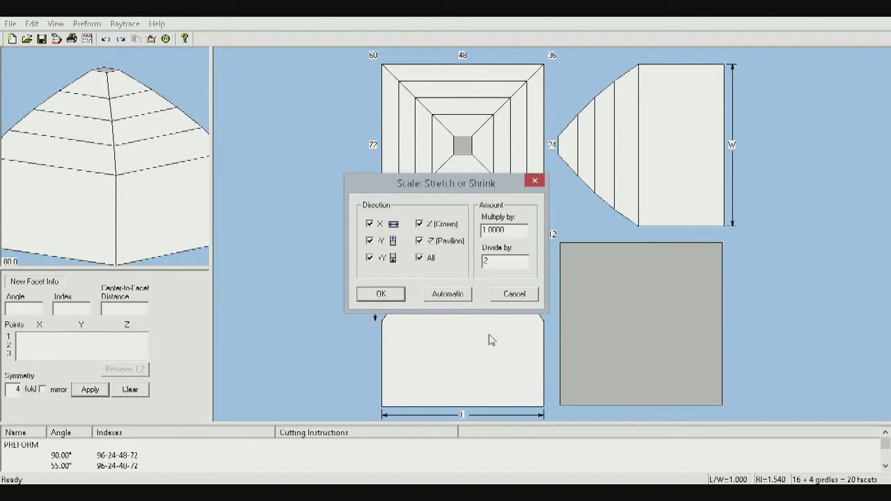
click(381, 294)
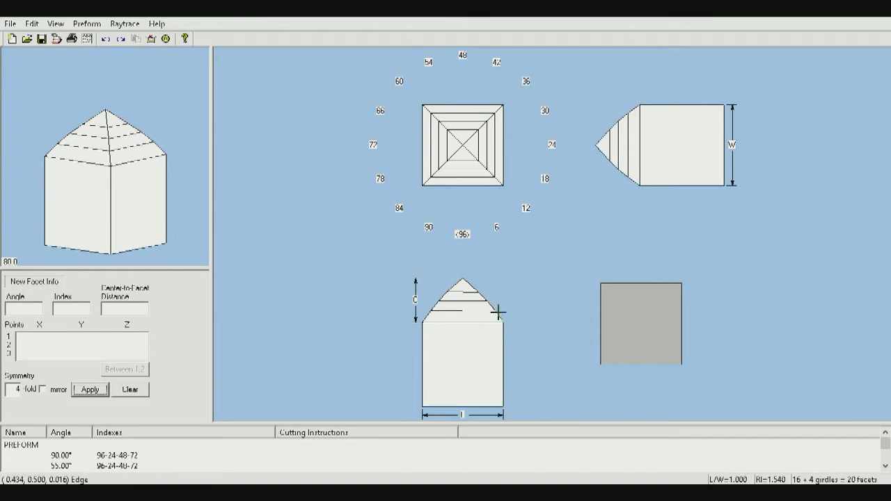
Rescale the halved stone in all directions with the automatic amount
click(32, 23)
click(102, 245)
click(420, 258)
click(448, 294)
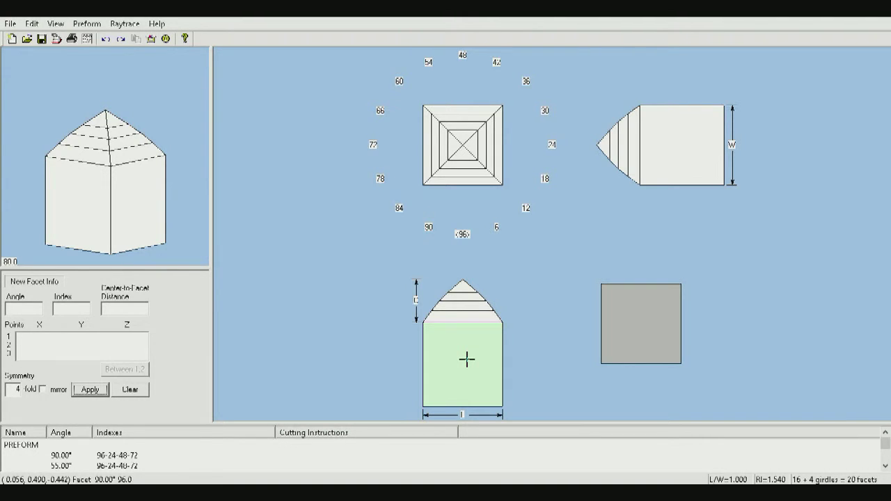
Transfer the stone and cut a 4-fold crown tier at 43° and index 0 through a vertical corner edge just above the pavilion
click(151, 42)
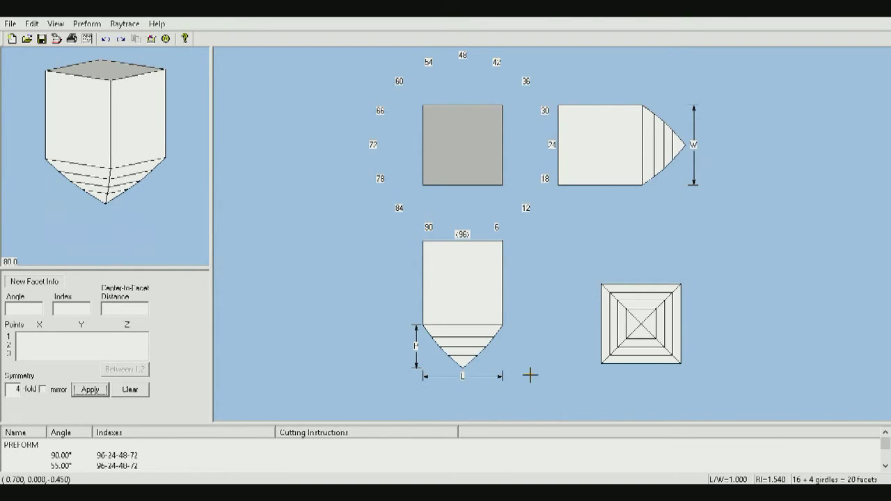
double_click(433, 320)
click(410, 205)
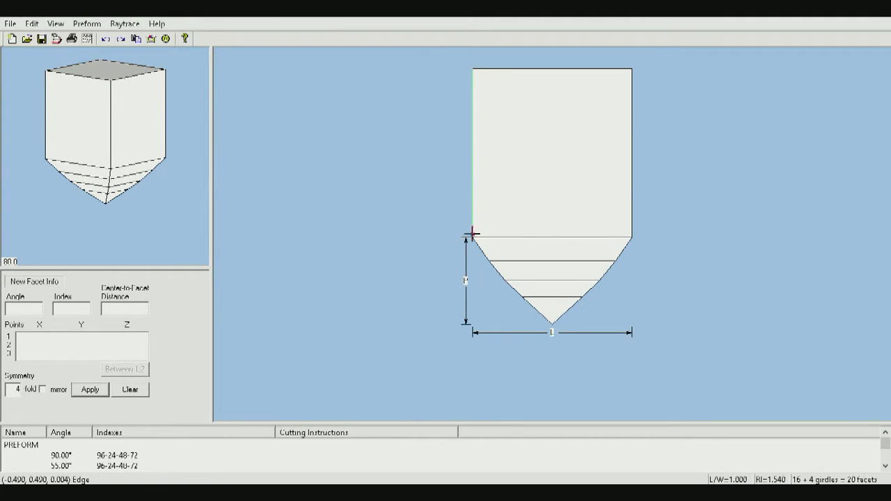
double_click(472, 234)
click(553, 288)
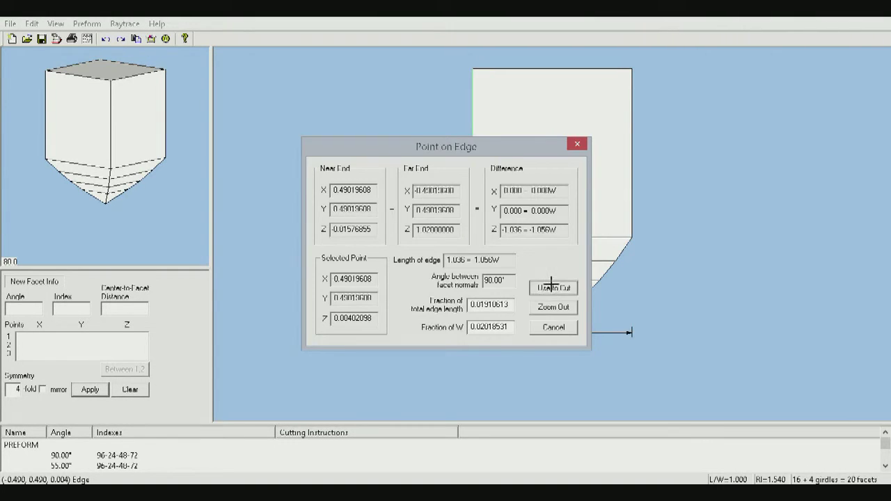
click(76, 306)
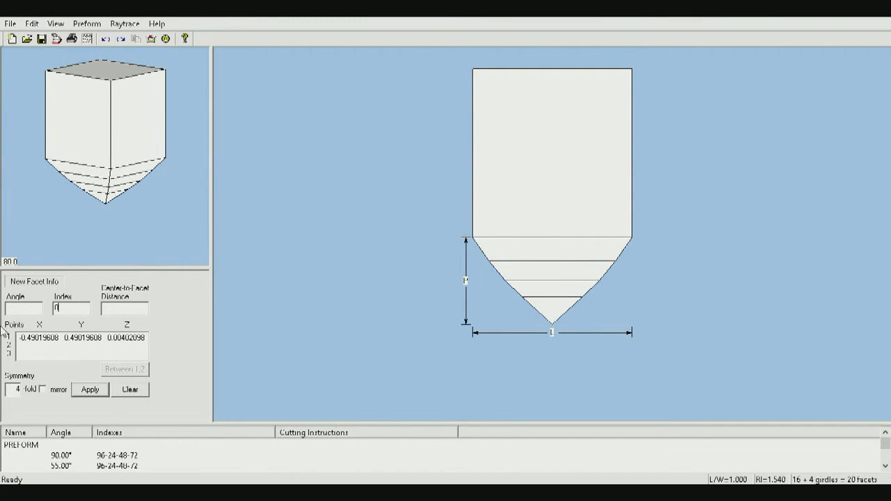
click(23, 310)
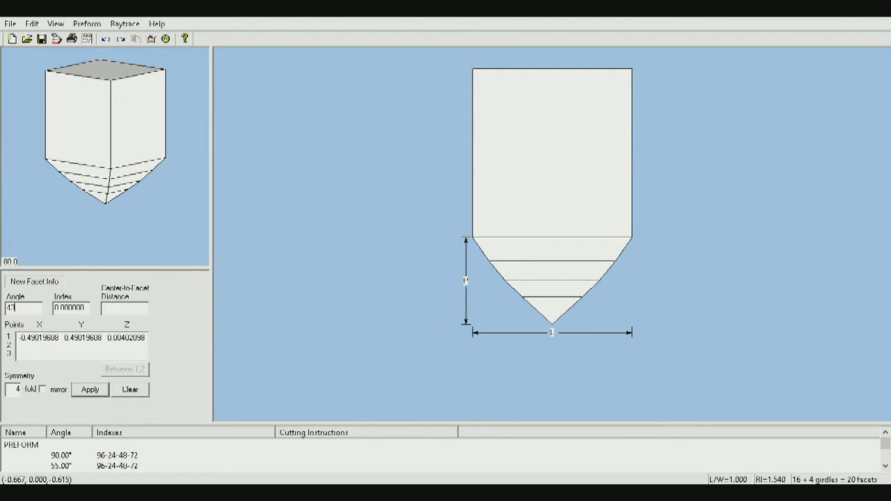
key(Return)
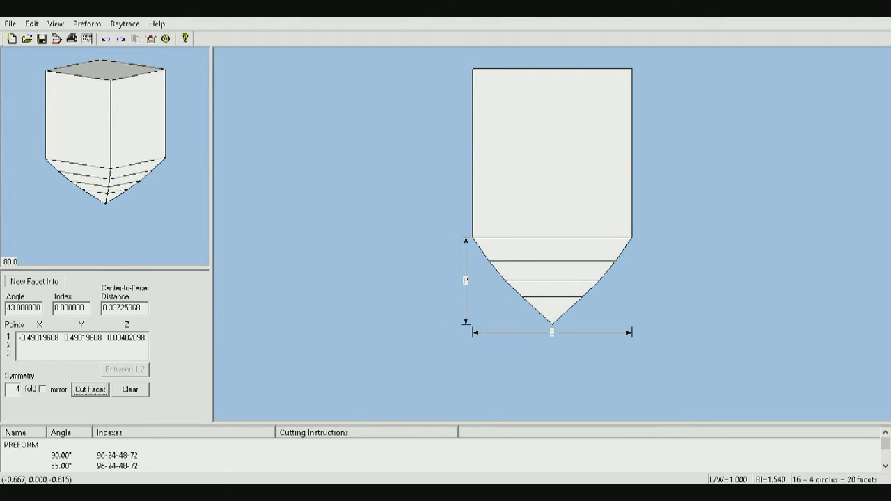
click(90, 389)
click(515, 220)
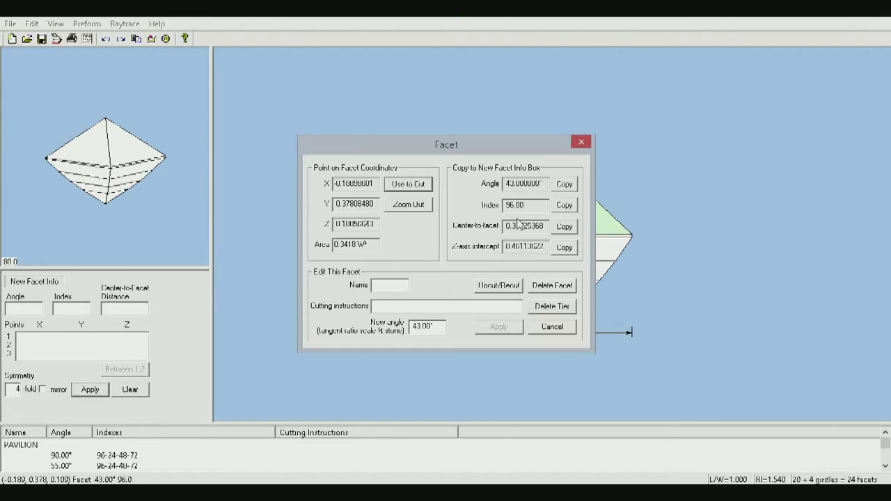
click(409, 204)
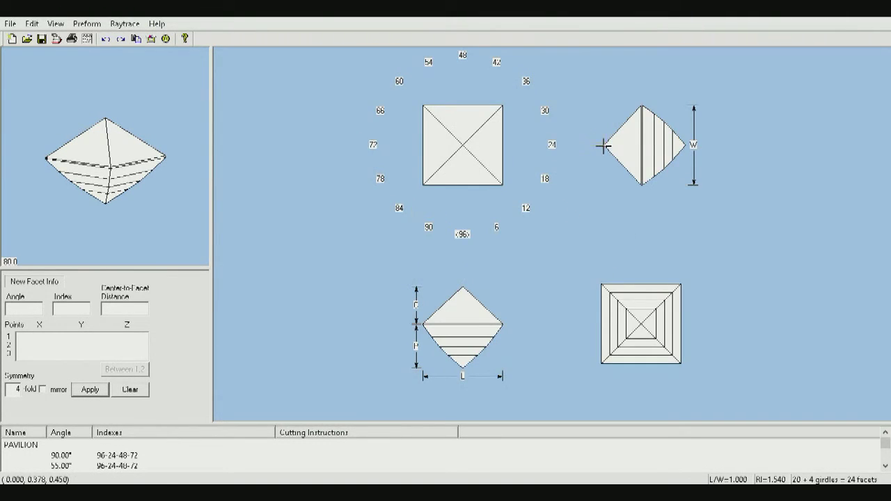
Scale the closed crown-and-pavilion stone automatically in all directions
click(32, 24)
click(97, 244)
click(420, 258)
click(448, 294)
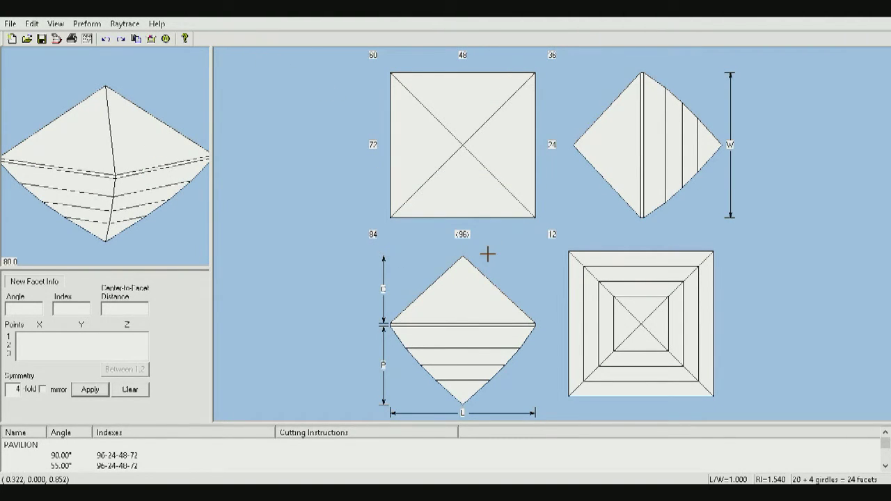
Show hidden lines and cut a second, shallower 4-fold crown tier at index 0 through a point about a third up the 43° corner edge
click(56, 24)
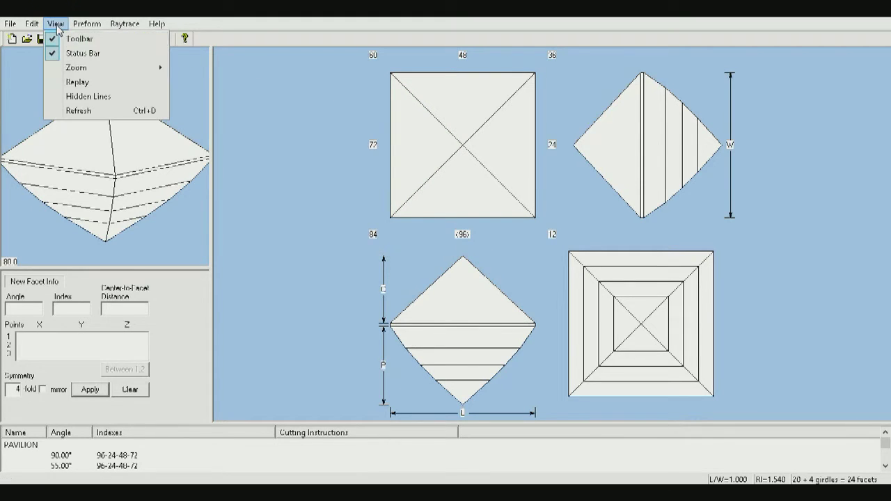
click(111, 98)
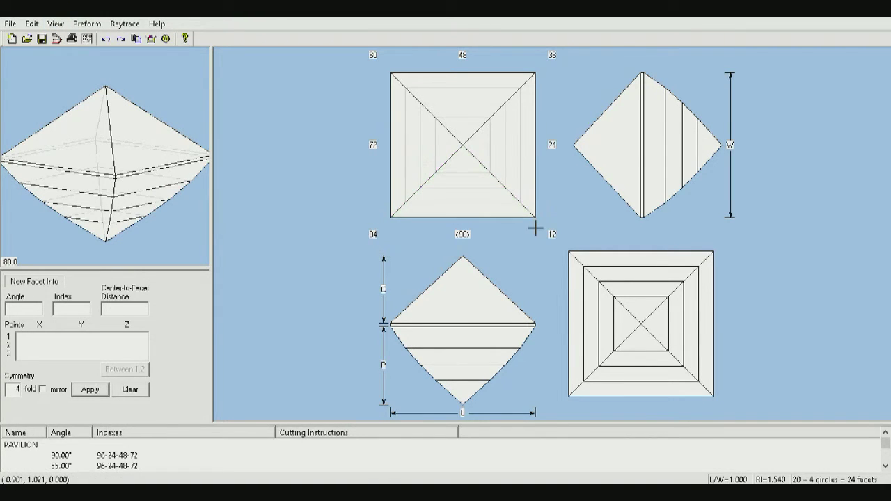
click(413, 194)
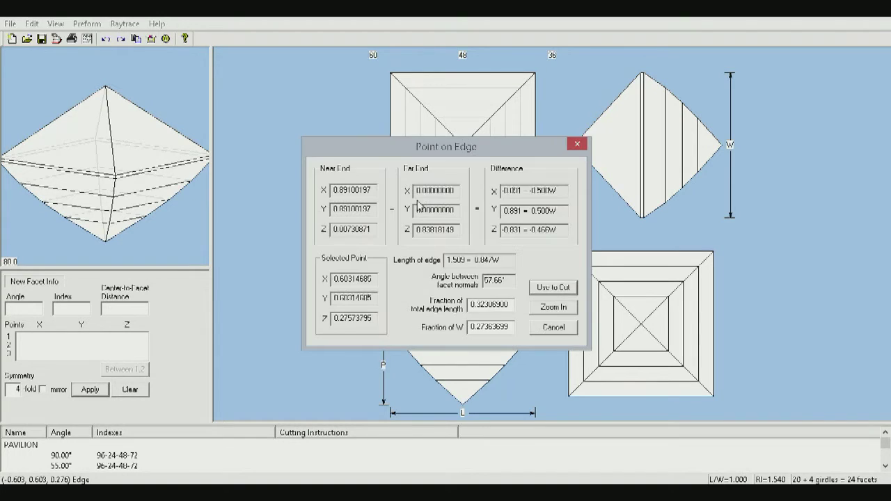
click(557, 291)
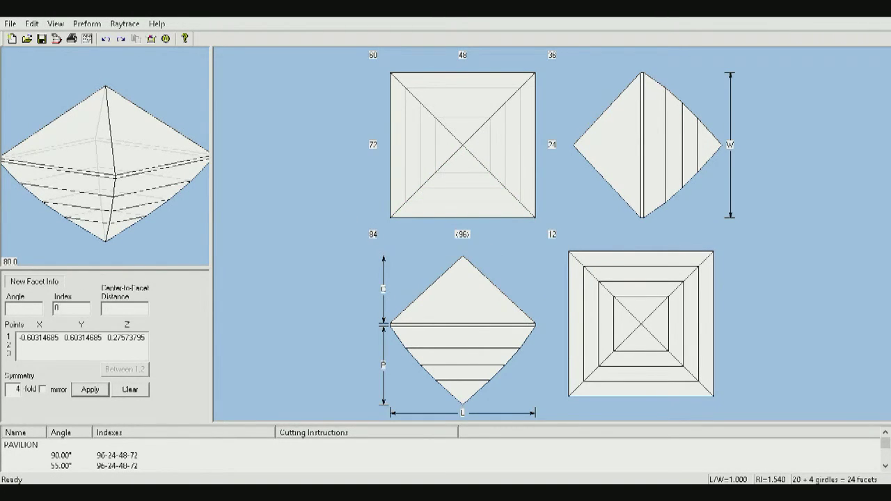
click(34, 308)
click(89, 391)
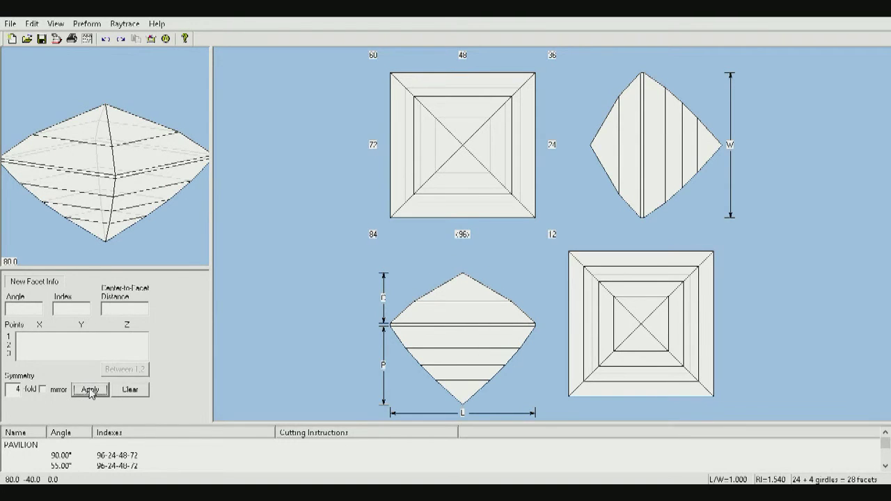
Cut the crown's table facet at 0° through a point a short way up the 30° tier's corner edge
click(421, 186)
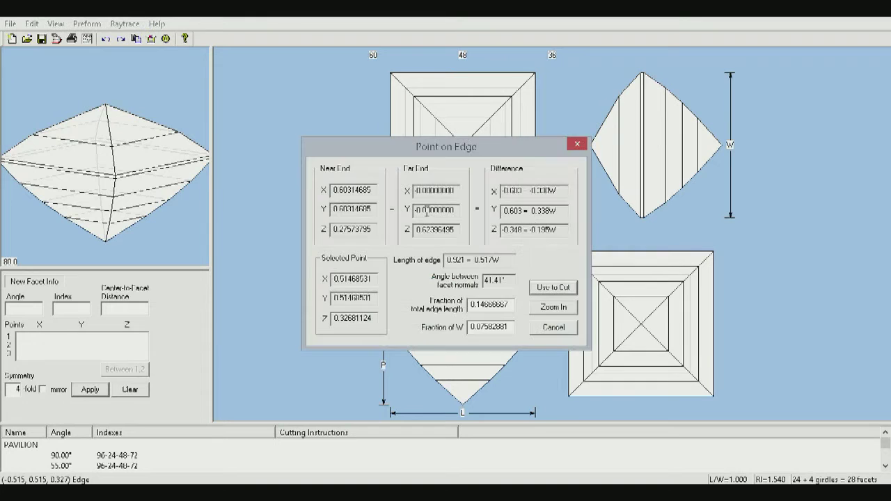
click(560, 288)
click(30, 305)
text(0)
key(Return)
key(Return)
mouse_move(42, 182)
mouse_down()
mouse_move(79, 213)
mouse_move(179, 188)
mouse_move(89, 179)
mouse_move(130, 188)
mouse_move(58, 144)
mouse_move(84, 230)
mouse_move(93, 215)
mouse_up()
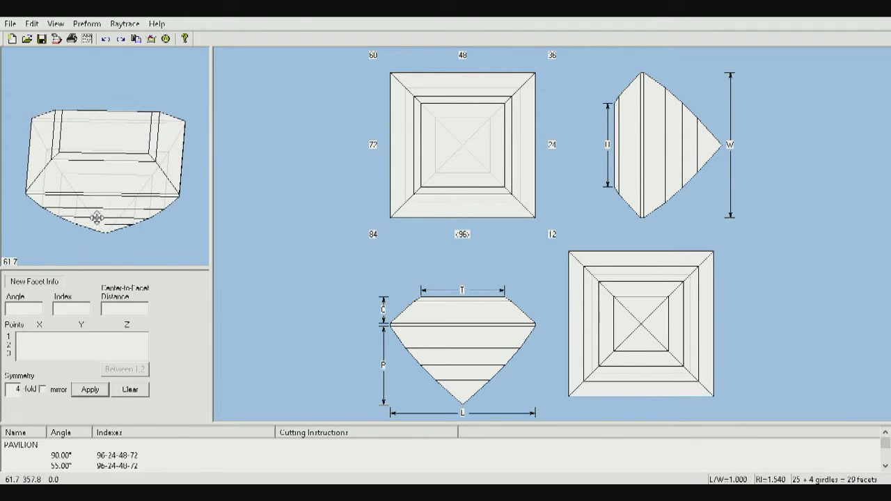
Trace light rays entering the crown steps along the middle of one side and examine their paths through the stone
click(474, 208)
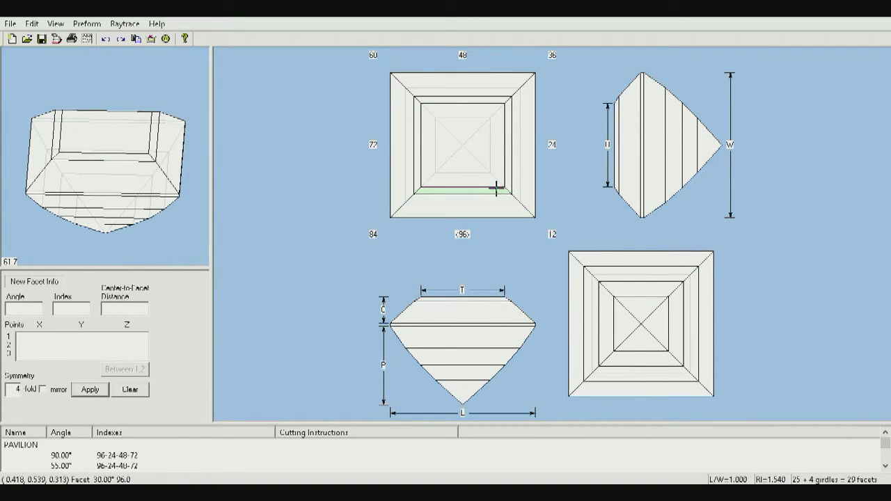
click(494, 191)
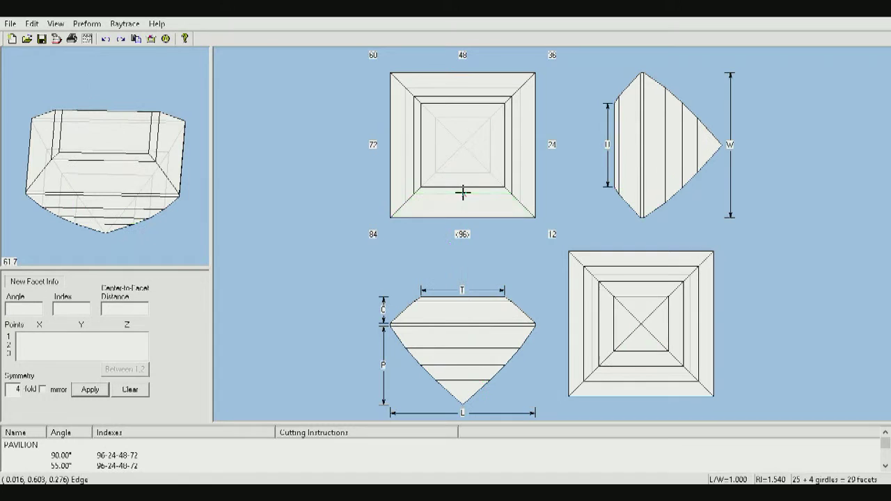
click(461, 191)
drag(88, 208, 159, 202)
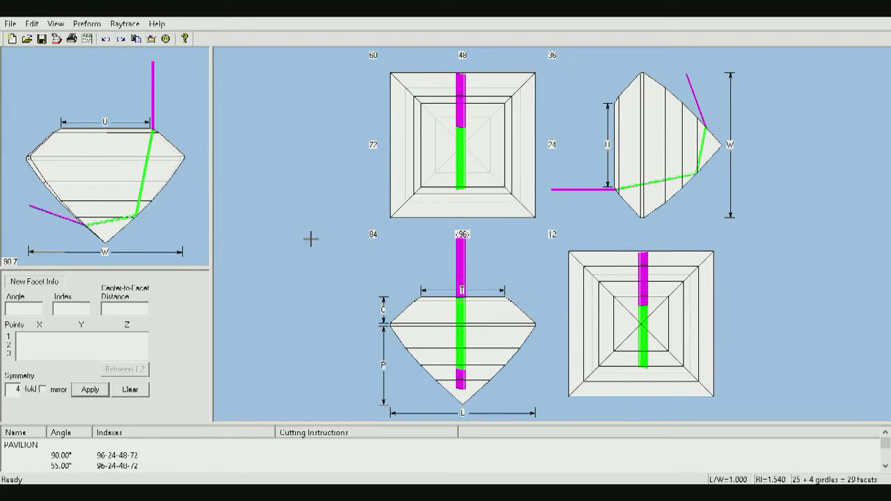
click(475, 202)
click(458, 198)
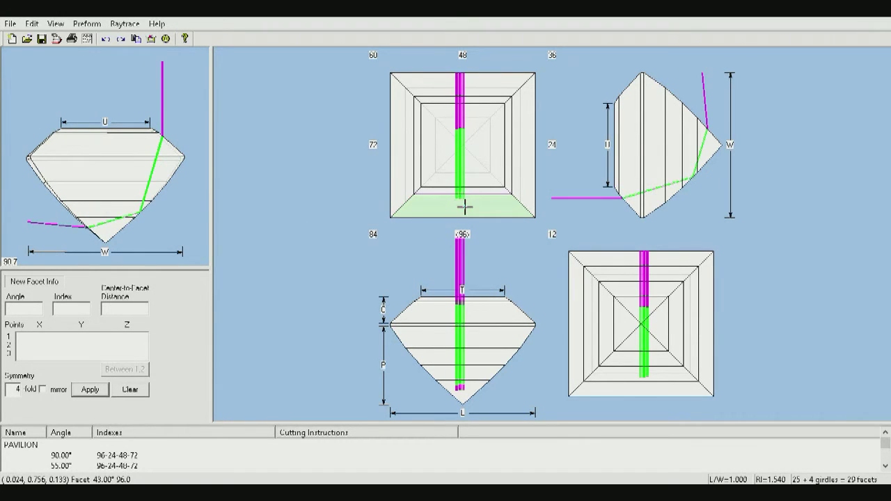
click(460, 209)
click(462, 202)
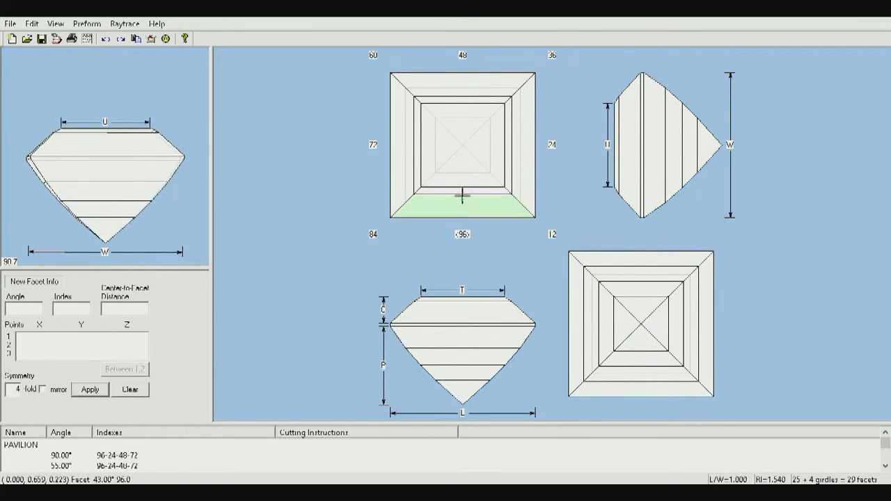
Trace light rays entering near a crown corner and the adjoining table edge and examine where they leave the stone
click(511, 211)
click(513, 199)
click(527, 189)
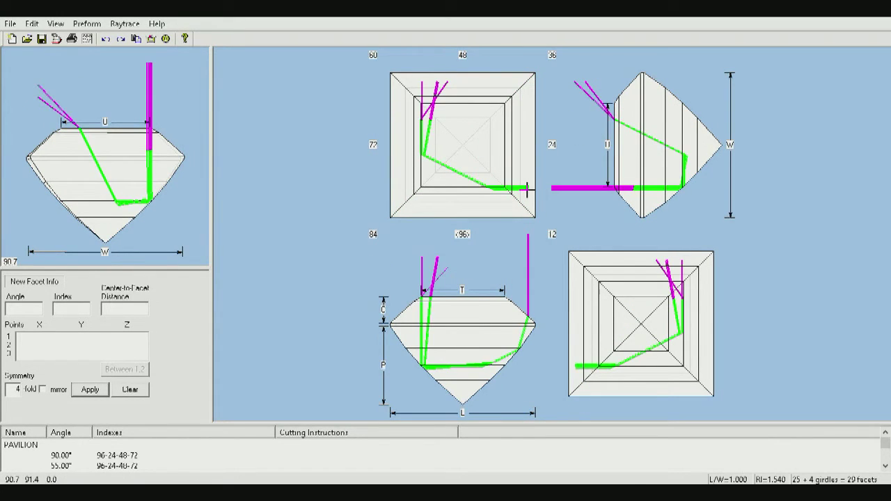
click(514, 179)
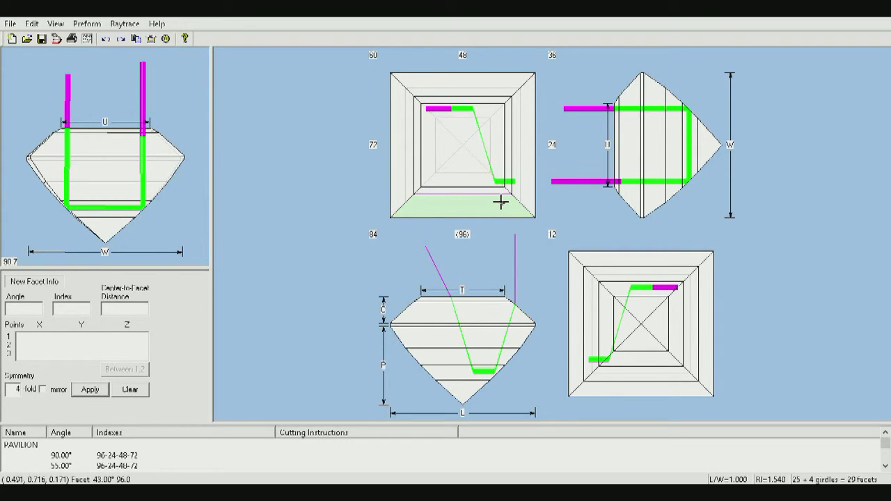
click(489, 189)
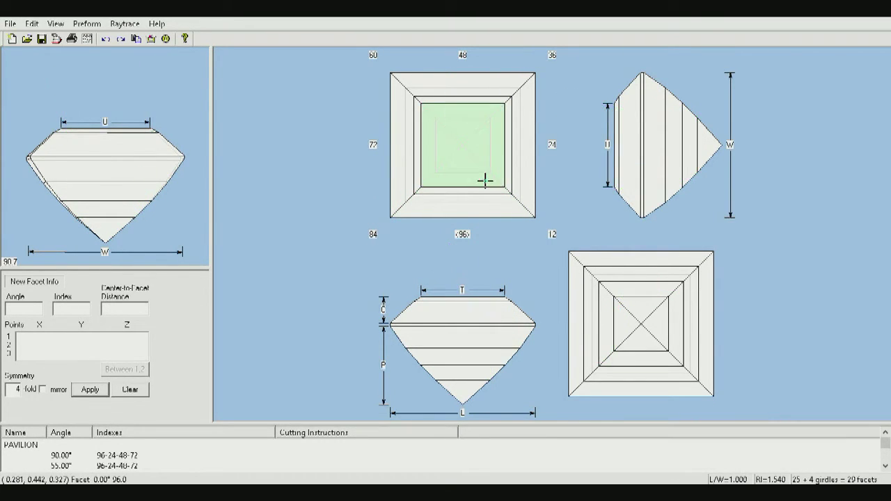
click(480, 179)
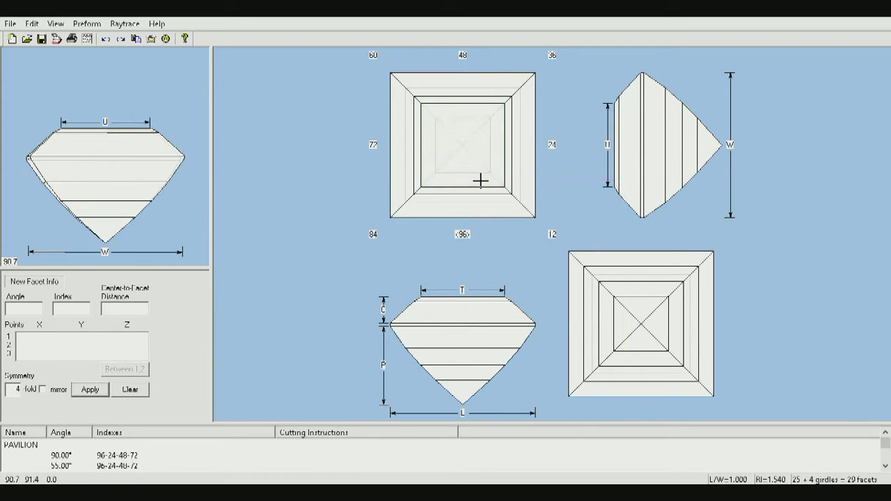
Transfer the stone so the pavilion tiers face up, and enlarge the front side view
drag(100, 223, 111, 88)
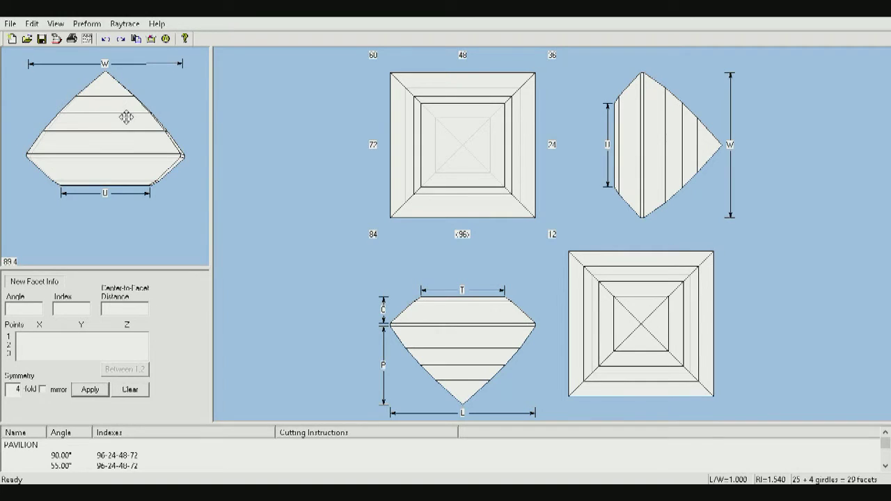
click(150, 40)
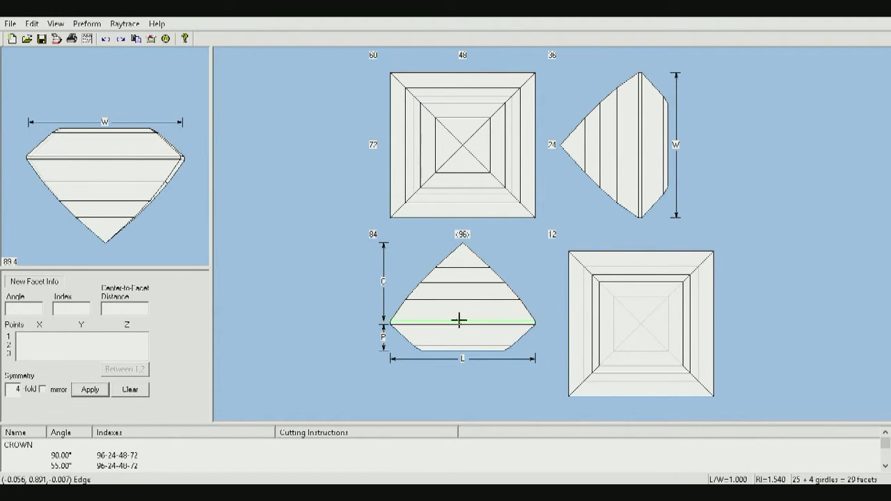
click(433, 296)
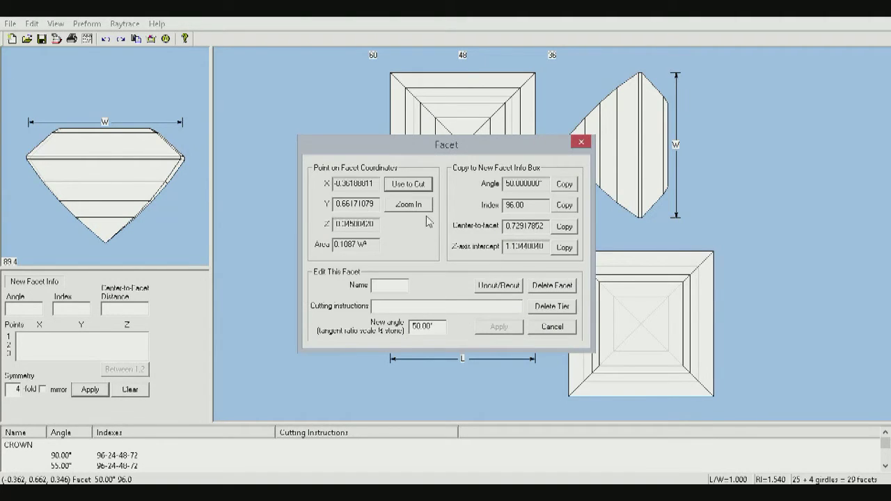
click(418, 205)
Recut the 50° tier at index 96 through a point on the 55° tier's corner edge, slightly nearer the girdle
click(471, 175)
click(564, 205)
click(564, 184)
click(557, 327)
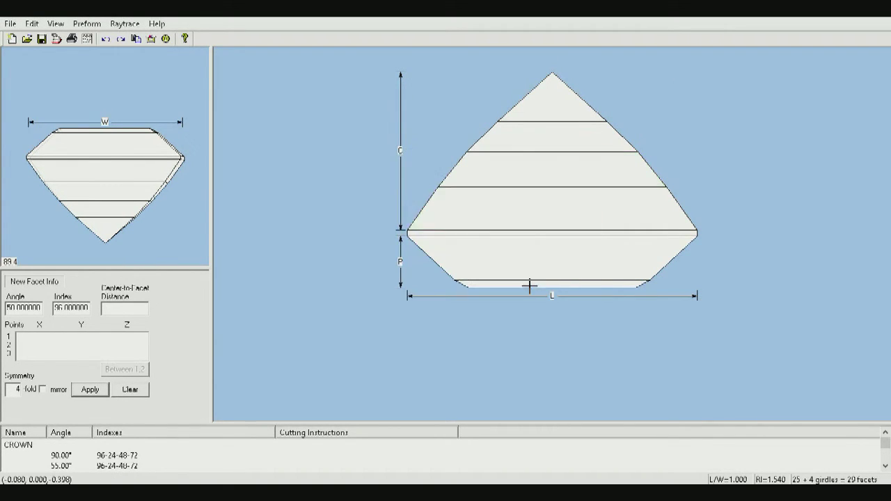
click(433, 192)
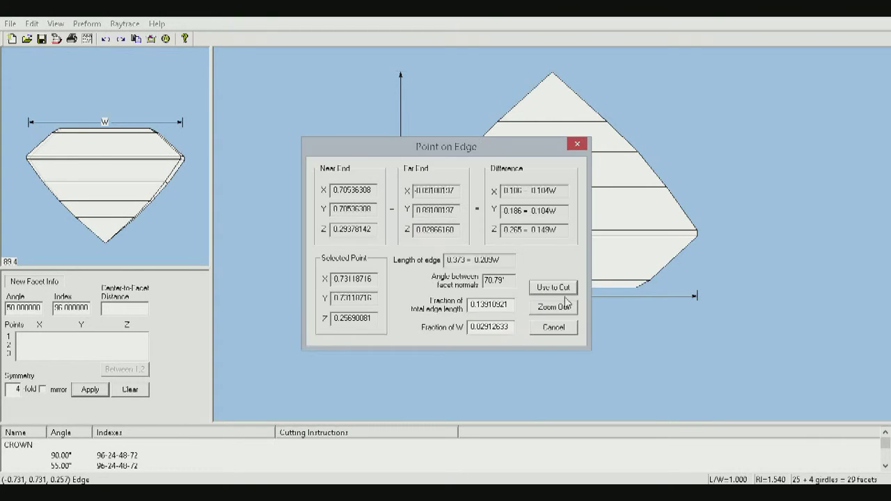
click(557, 288)
click(90, 389)
click(465, 279)
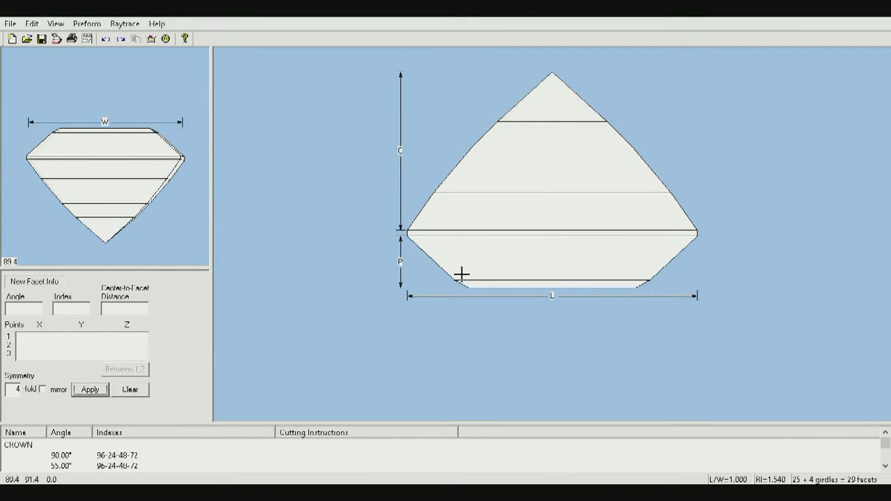
Recut the 45° tier at index 96 through a point on the 50° tier's corner edge, slightly below its upper end
click(503, 145)
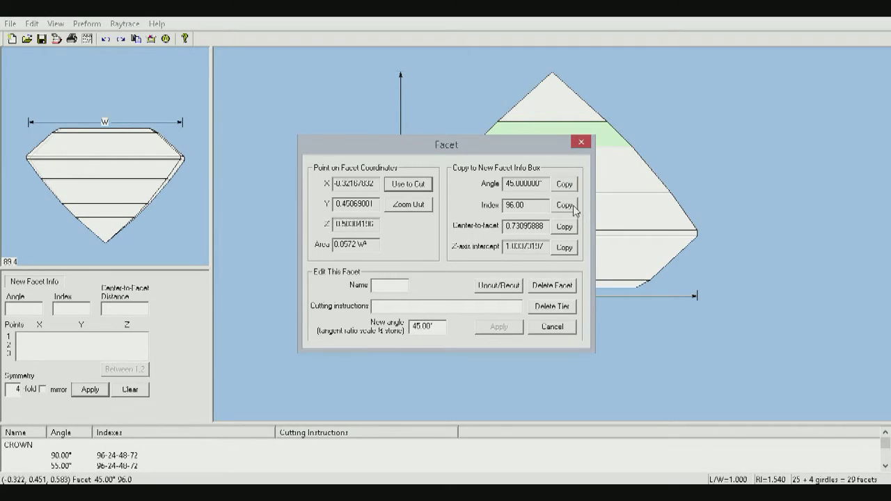
click(564, 205)
click(564, 184)
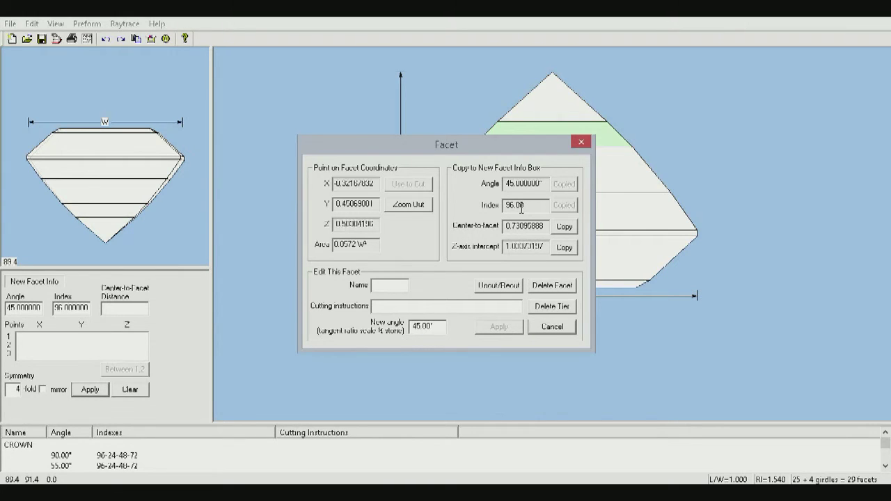
click(560, 331)
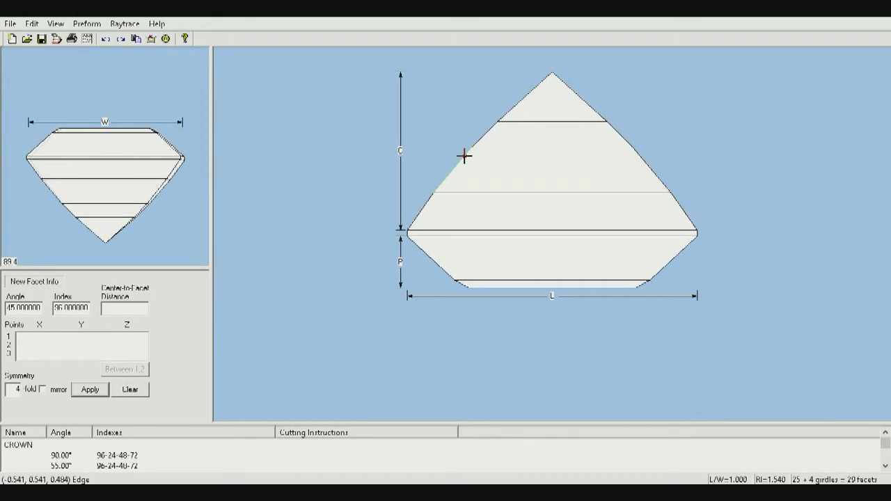
click(465, 154)
click(553, 287)
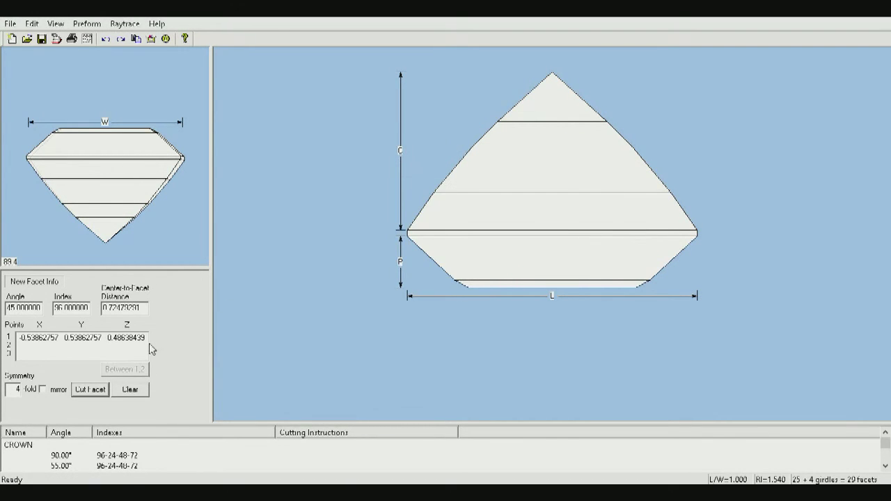
click(90, 390)
click(463, 280)
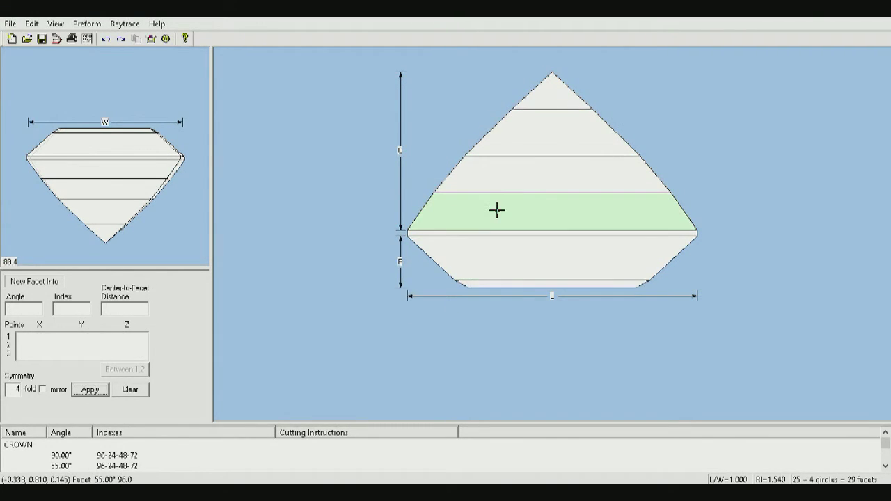
Recut the 42° tip tier at index 96 through a point on the 45° tier's corner edge, slightly below its upper end
click(543, 103)
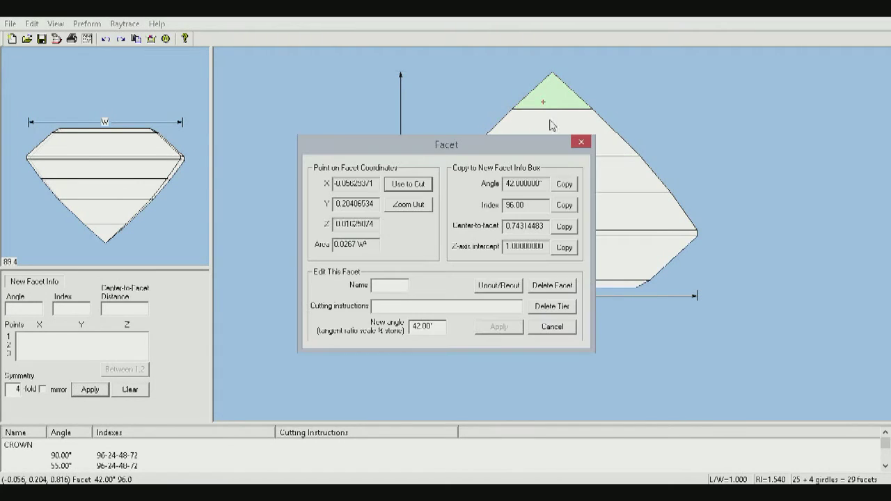
click(564, 204)
click(564, 184)
click(552, 327)
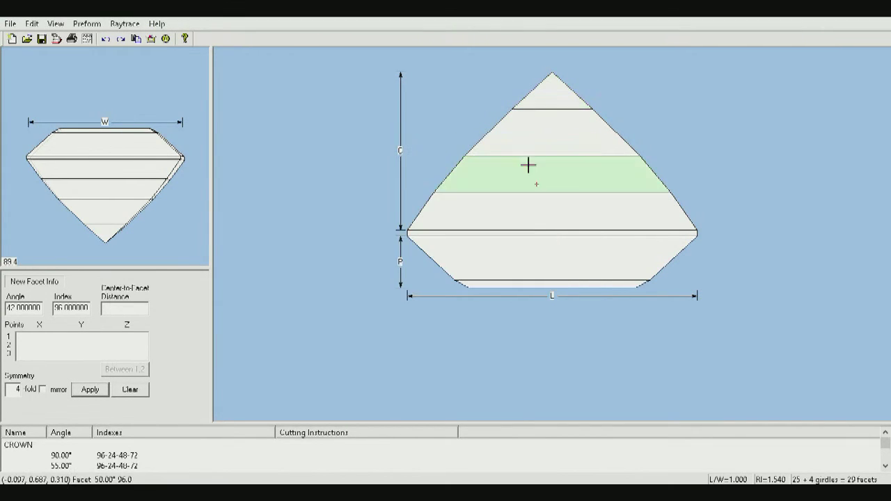
click(500, 118)
click(572, 298)
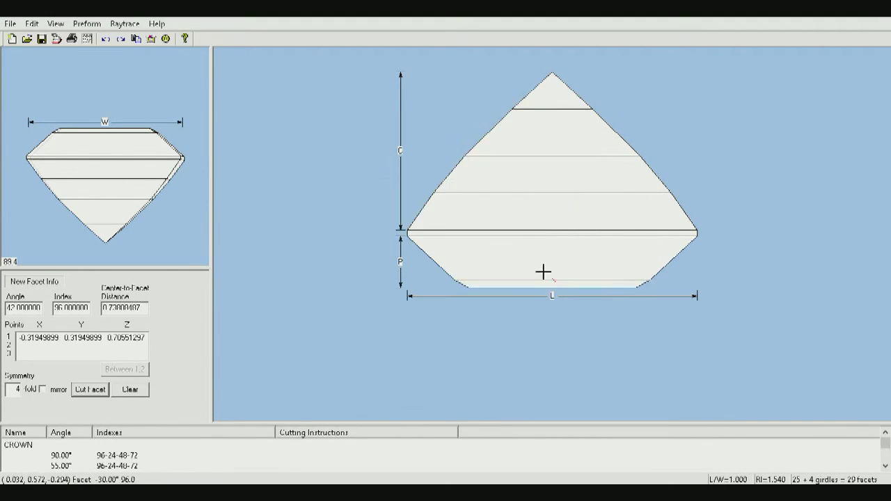
click(90, 391)
click(453, 279)
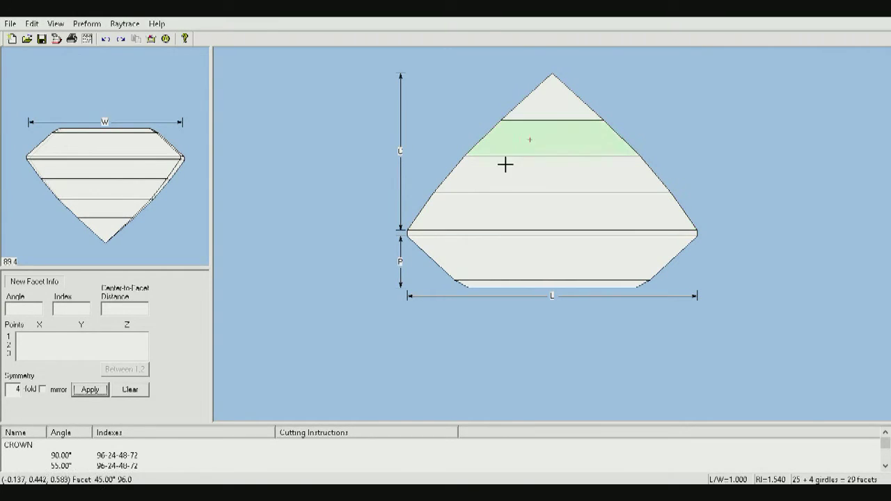
Transfer the stone back to crown up and scale it automatically in all directions, returning to the four-view display
drag(96, 218, 129, 184)
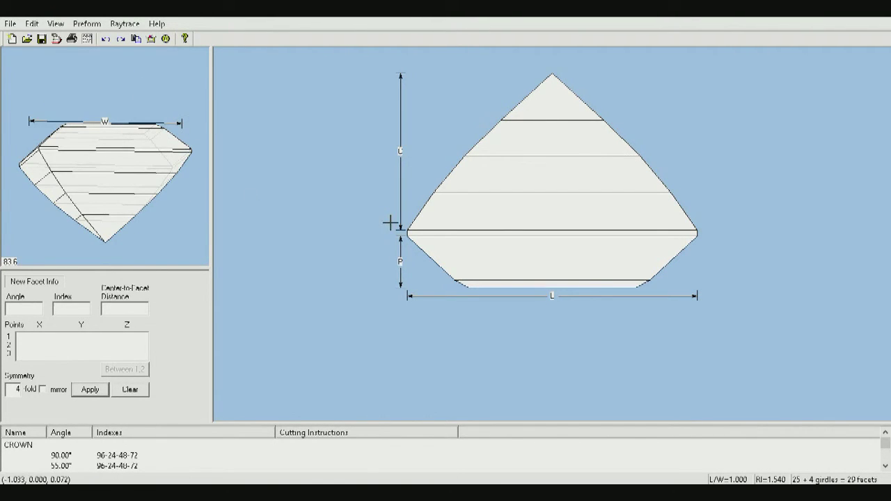
click(151, 38)
drag(104, 139, 123, 103)
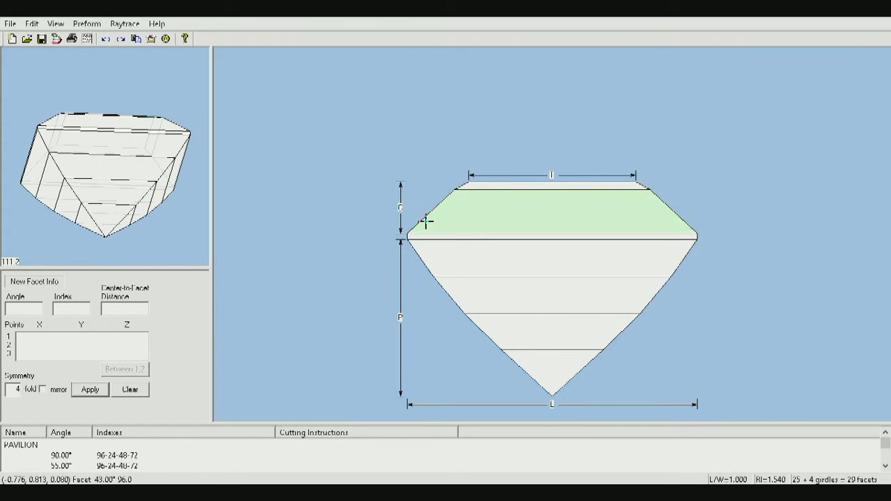
click(32, 25)
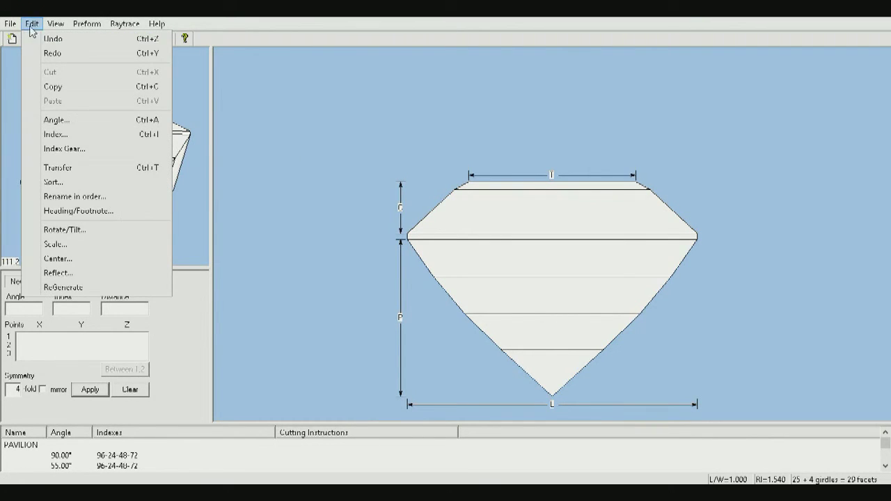
click(78, 244)
click(420, 259)
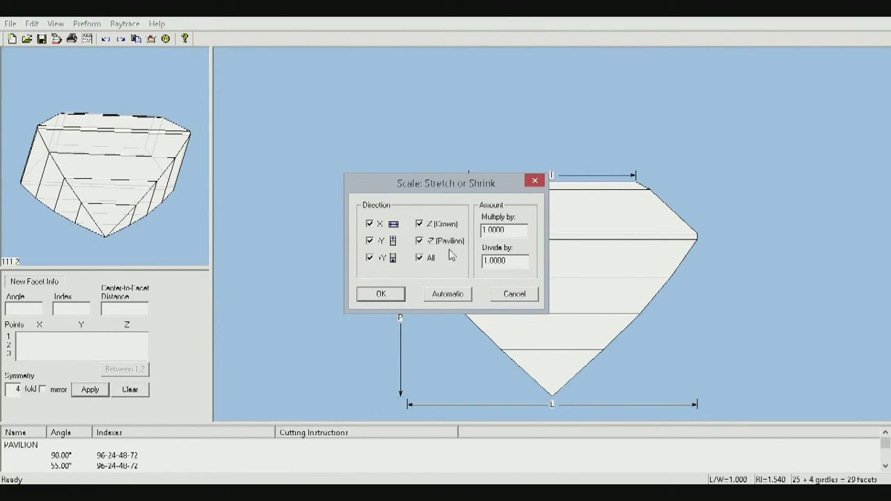
click(445, 294)
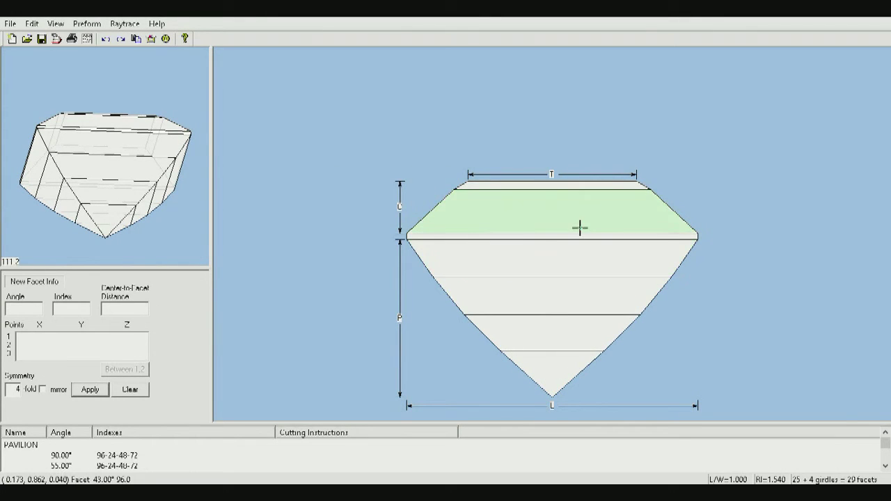
click(526, 217)
click(421, 207)
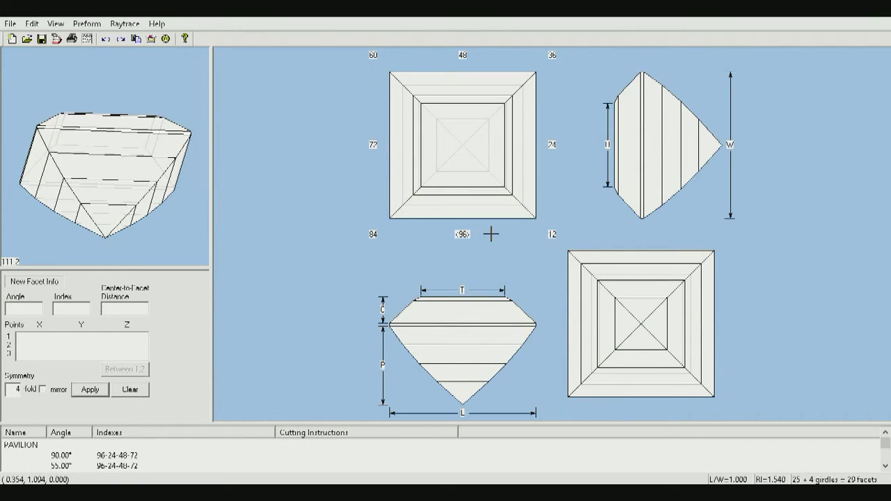
Try shrinking the stone in both Y directions by dividing its scale by 1.5
drag(125, 144, 110, 221)
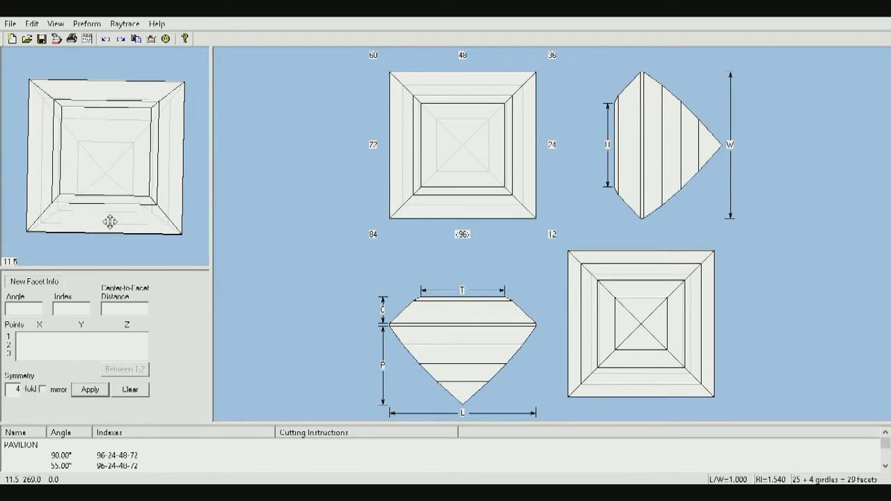
click(32, 24)
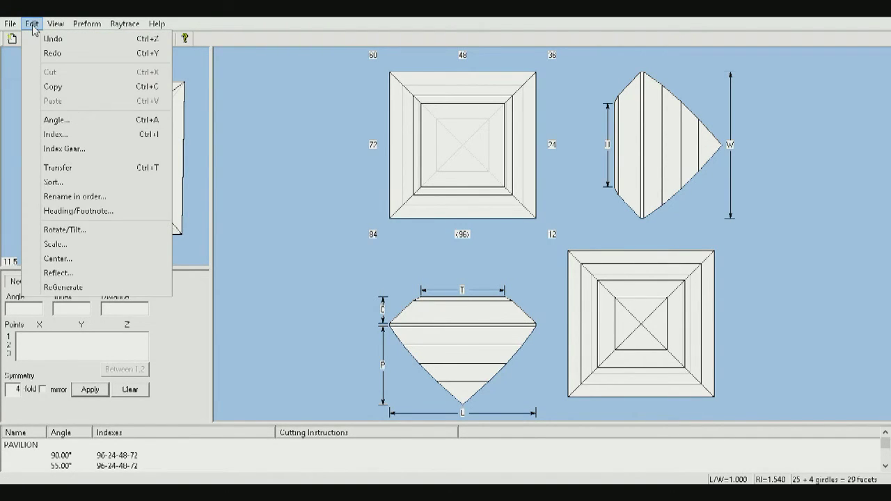
click(87, 244)
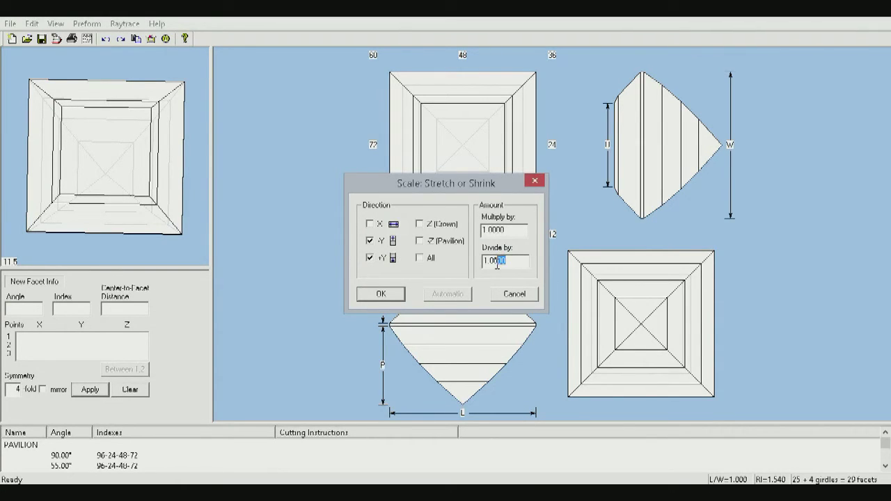
text(5)
key(Return)
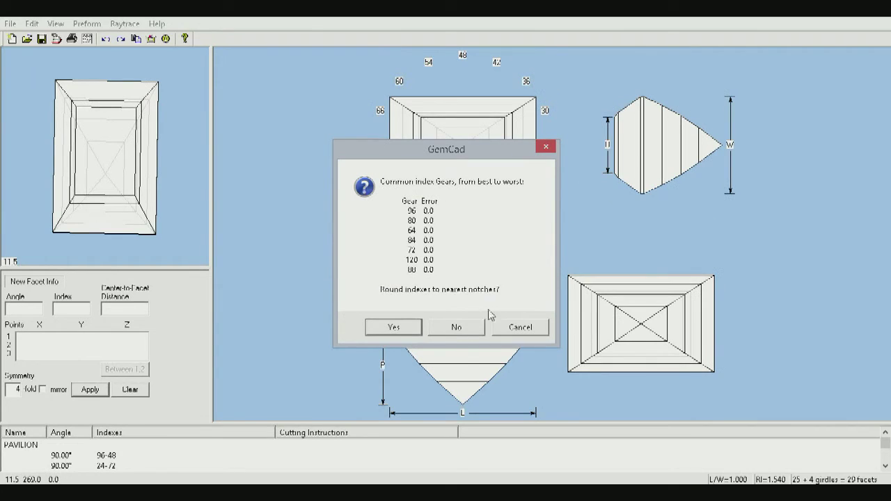
Round the indexes to the nearest notches and accept the 96-tooth index gear with the Bottom ID location
drag(413, 159, 153, 99)
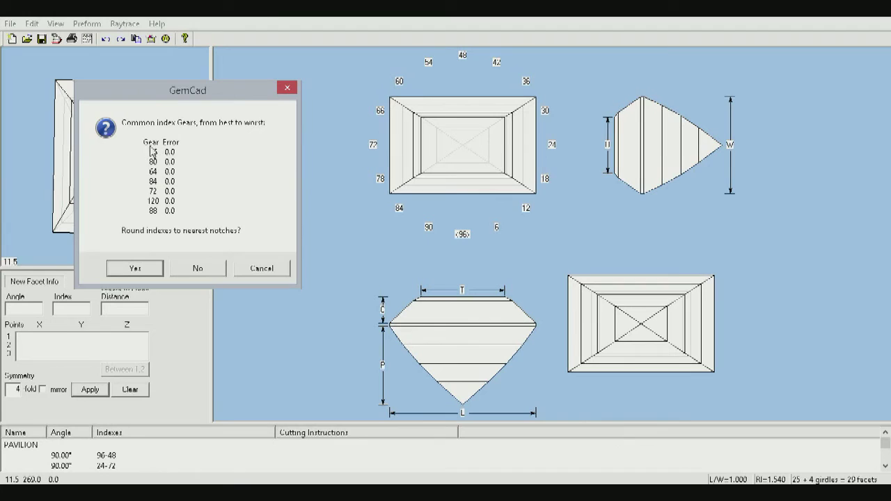
click(134, 269)
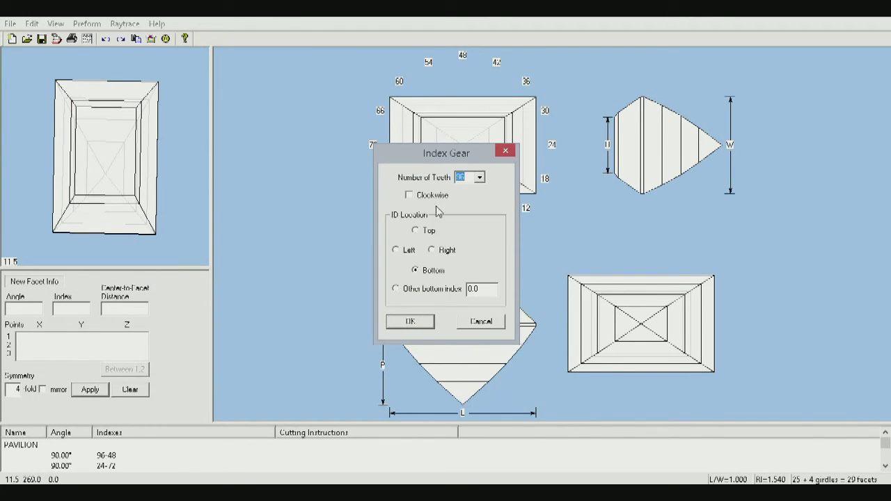
click(420, 324)
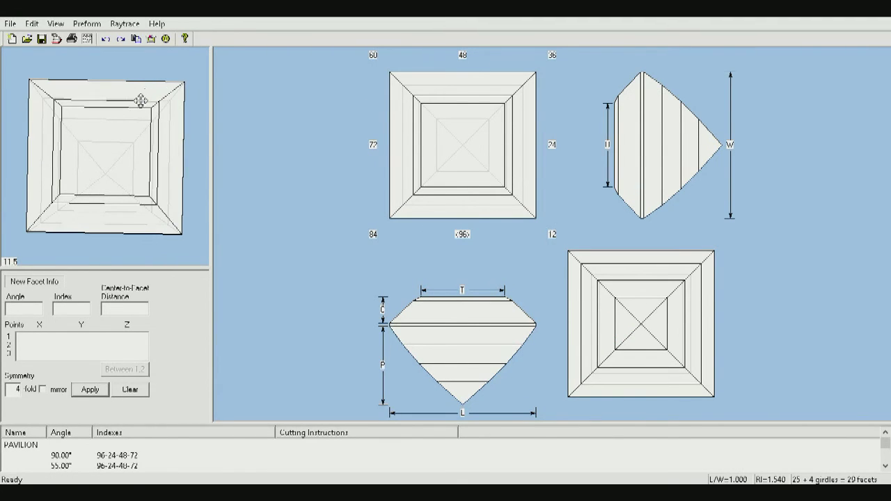
drag(143, 100, 111, 209)
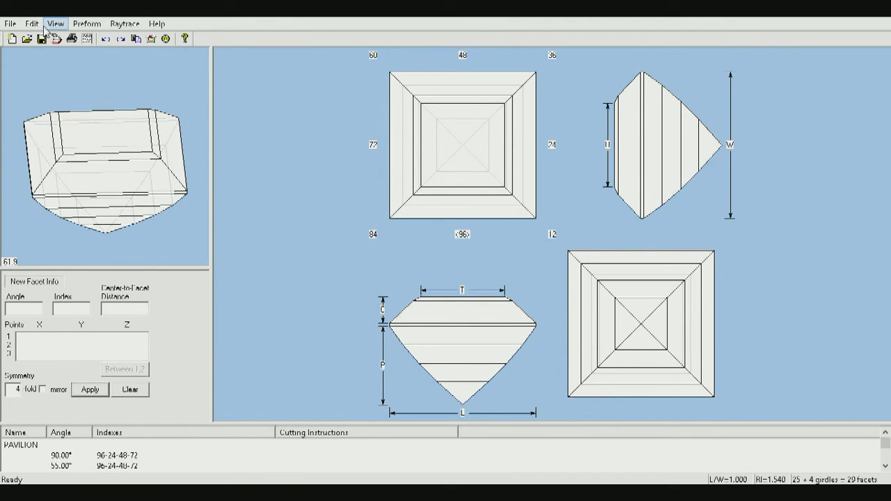
click(32, 24)
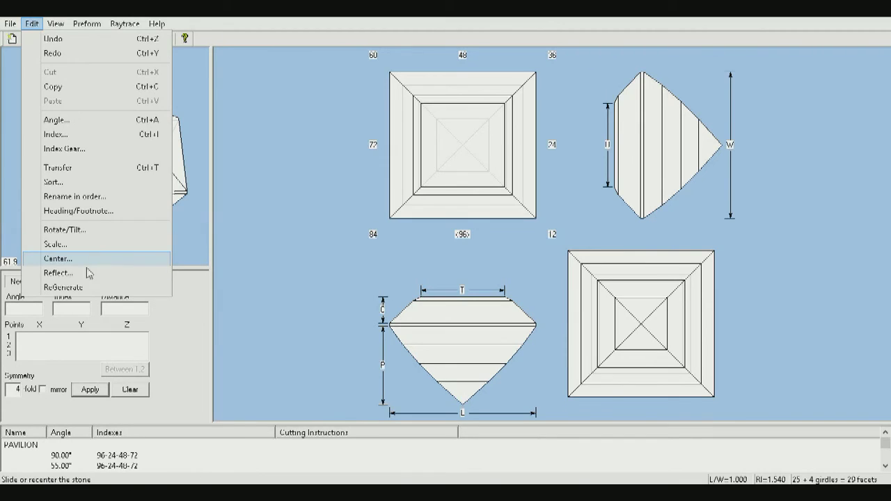
click(232, 29)
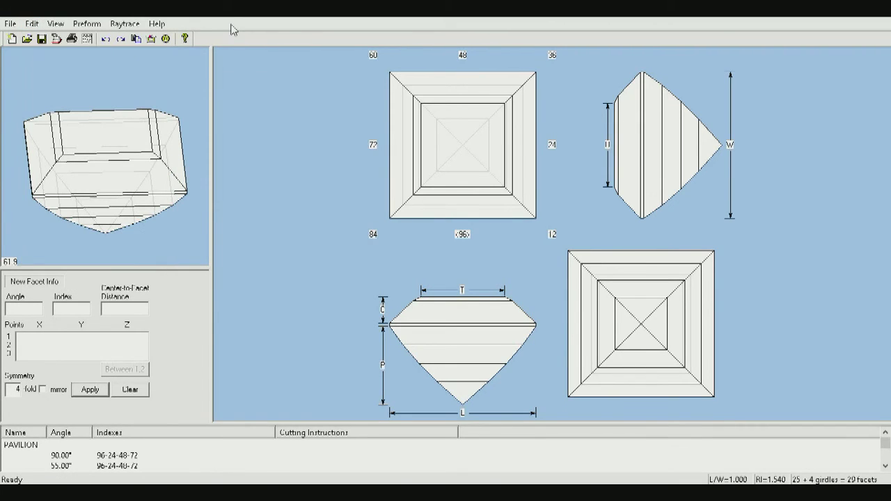